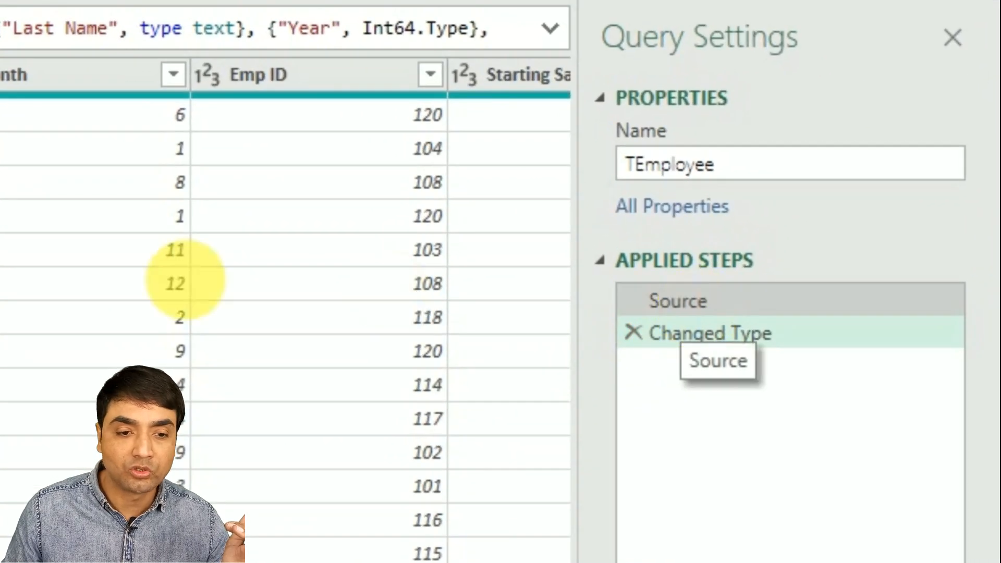
Review the Source and Changed Type steps of the TEmployee query, including the full Changed Type formula.
{"action": "left_click", "coordinate": [899, 259]}
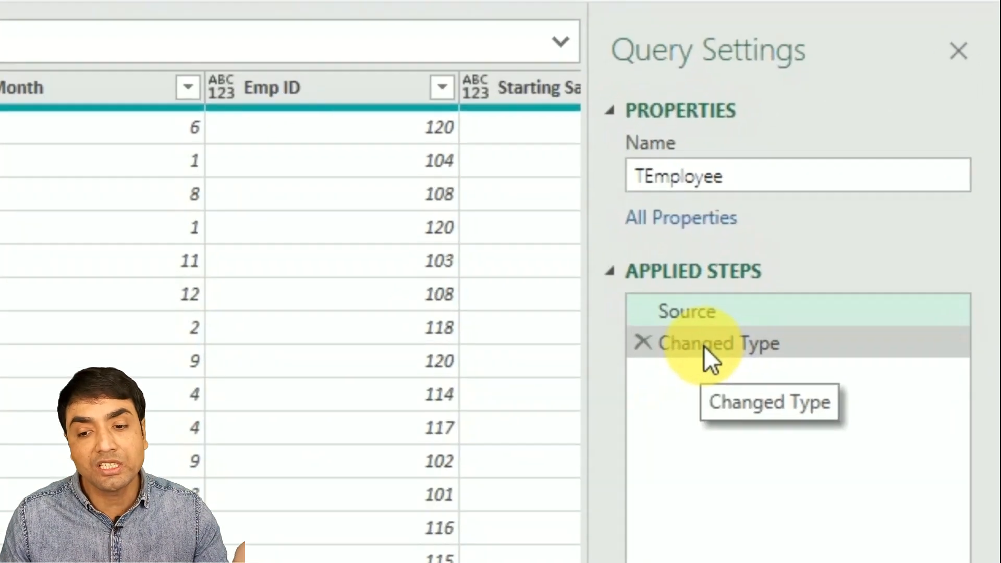
{"action": "left_click", "coordinate": [889, 277]}
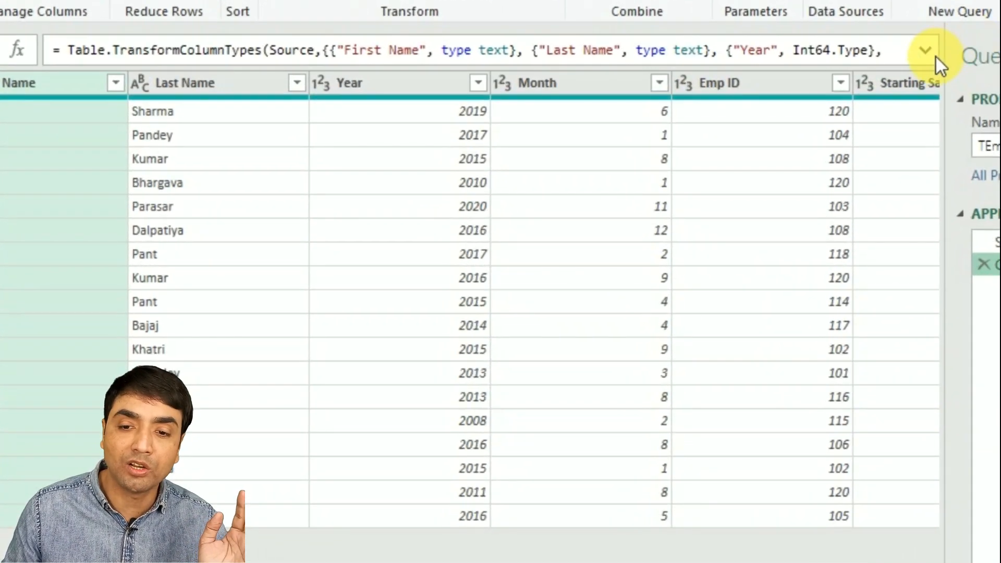
{"action": "left_click", "coordinate": [935, 56]}
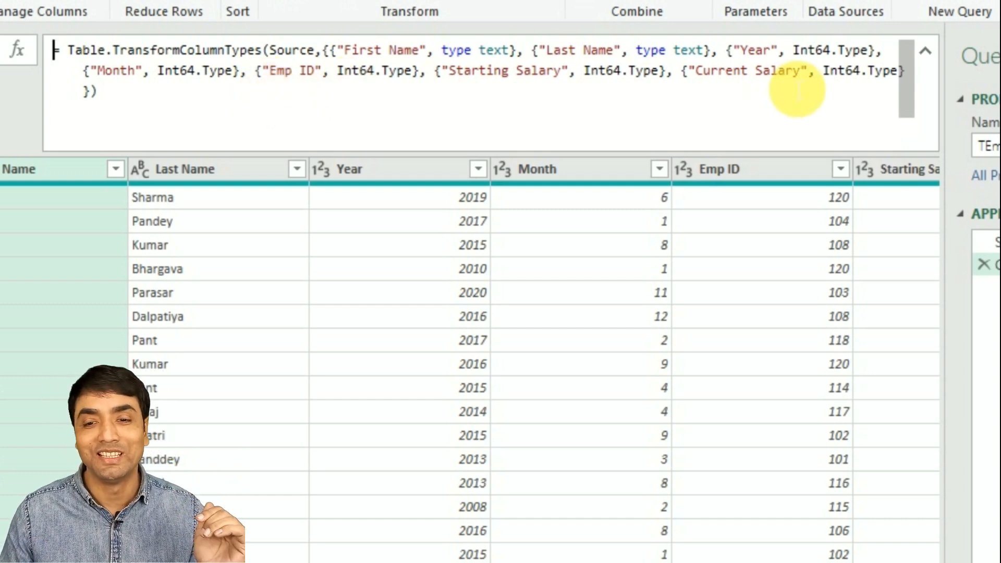
{"action": "left_click", "coordinate": [926, 51]}
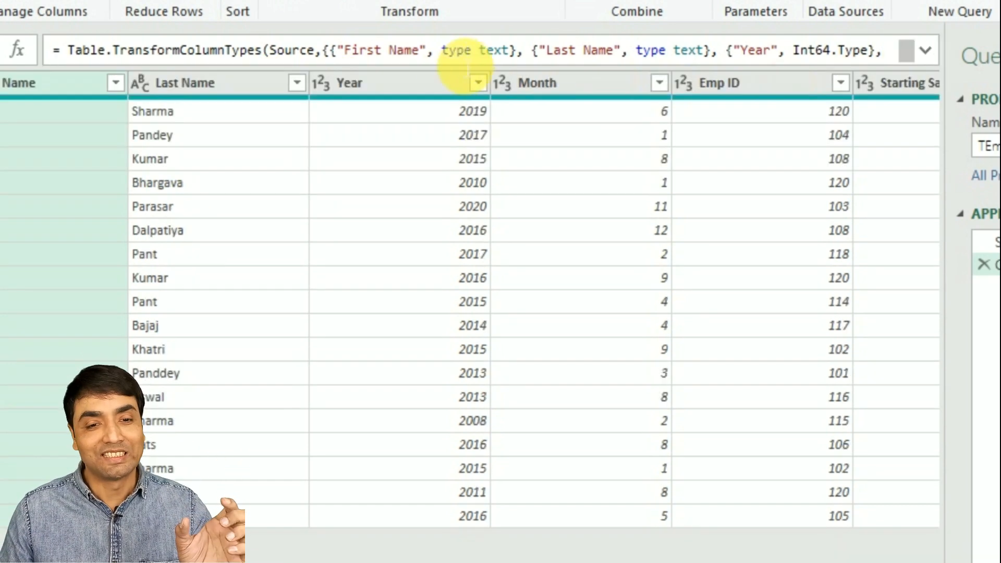
{"action": "left_click", "coordinate": [928, 52]}
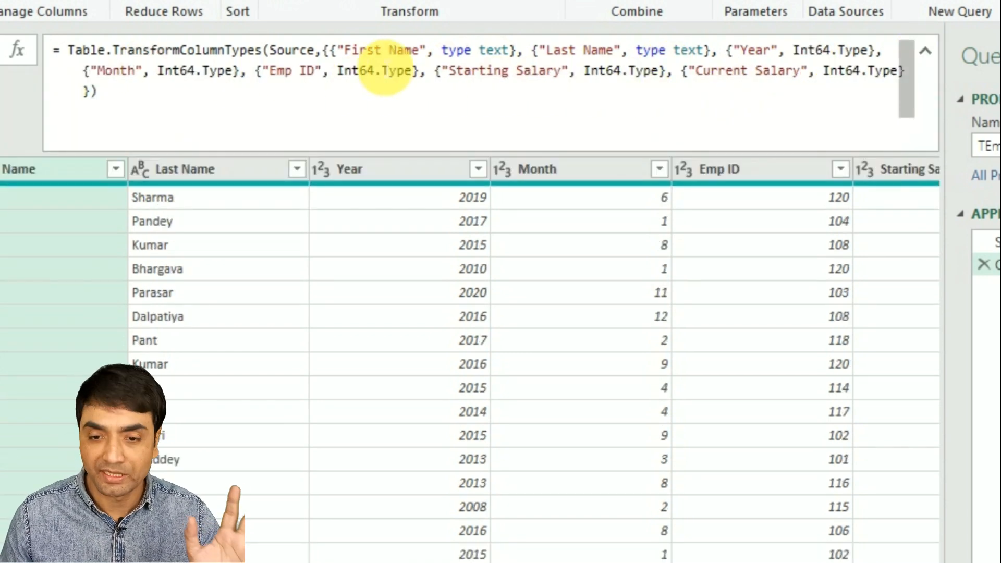
{"action": "left_click", "coordinate": [930, 53]}
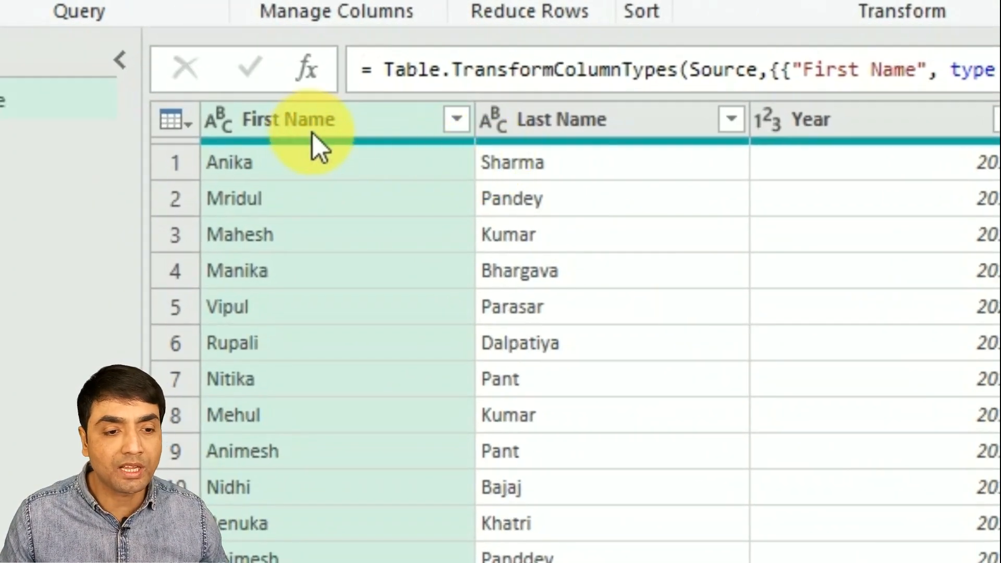
Merge the First Name and Last Name columns with a Space separator into a new column named FirstLast.
{"action": "left_click", "coordinate": [527, 124], "text": "ctrl"}
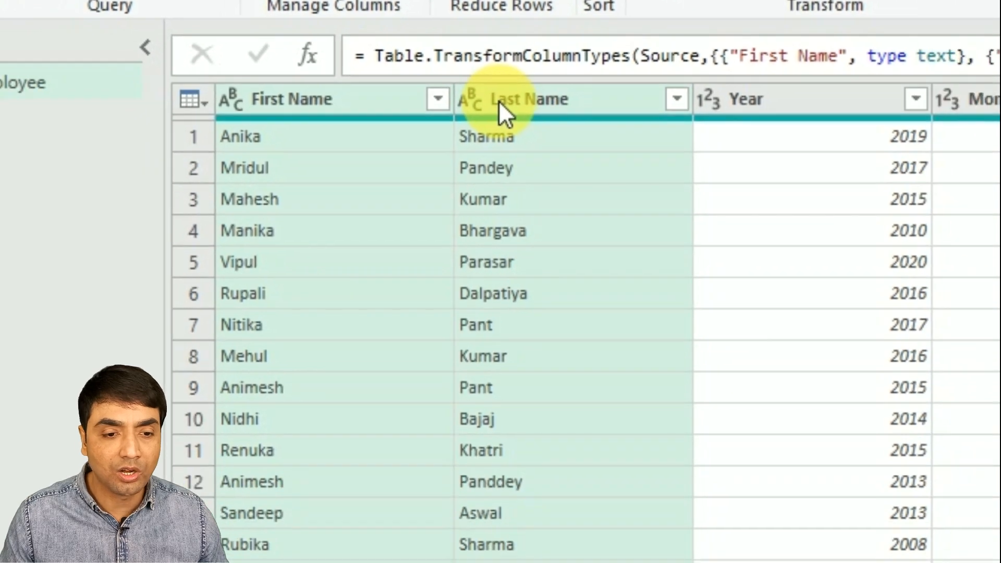
{"action": "right_click", "coordinate": [527, 124]}
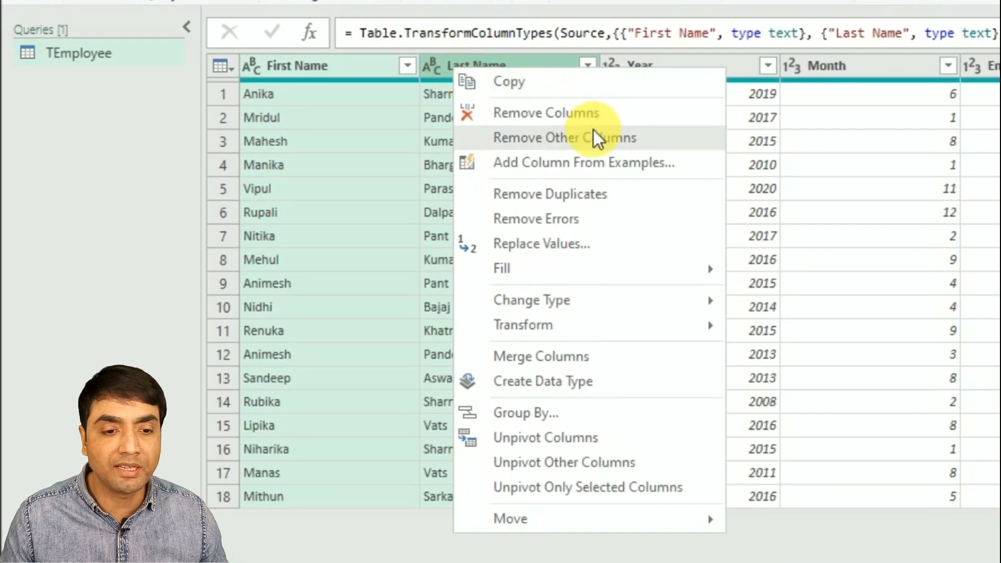
{"action": "left_click", "coordinate": [540, 360]}
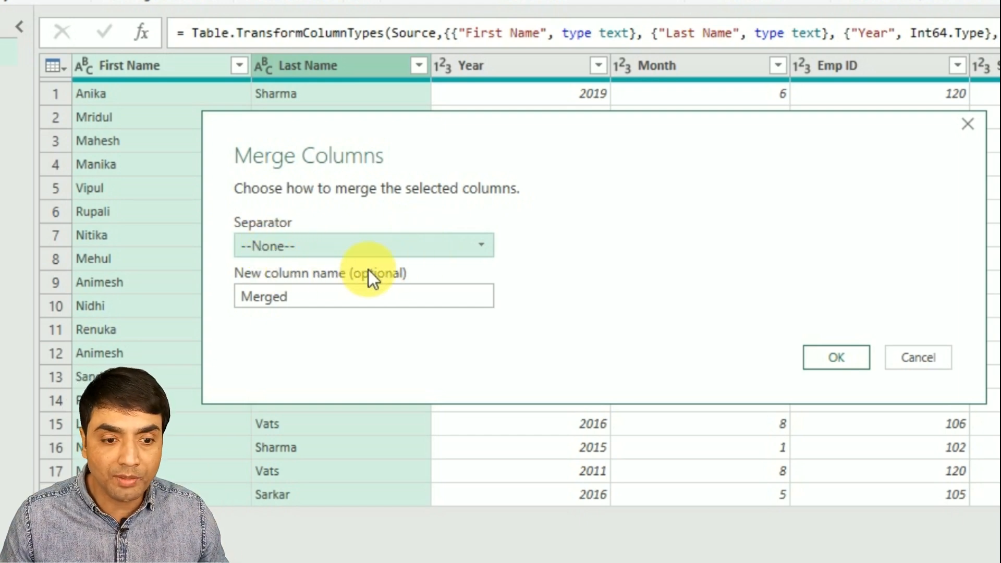
{"action": "left_click", "coordinate": [355, 248]}
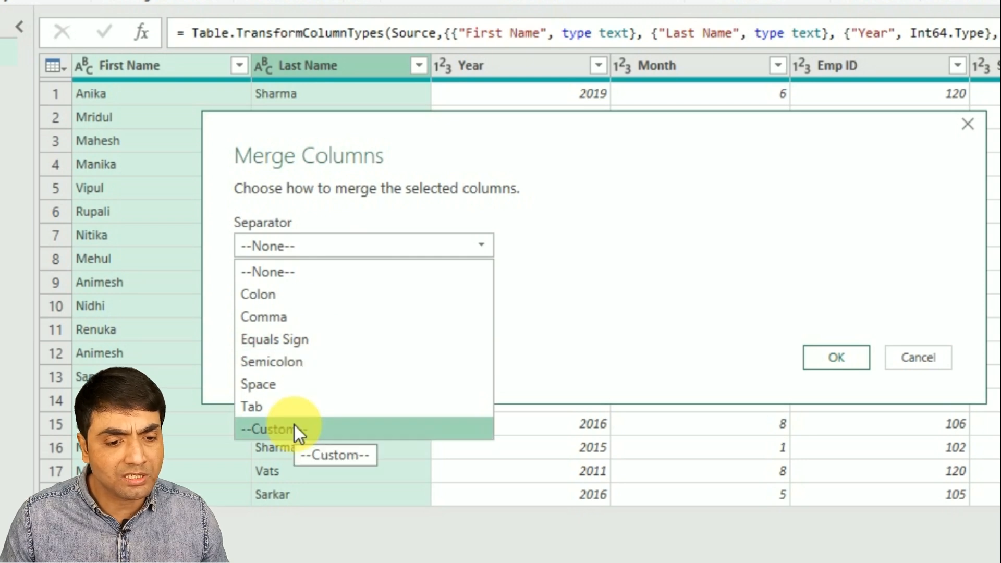
{"action": "left_click", "coordinate": [280, 385]}
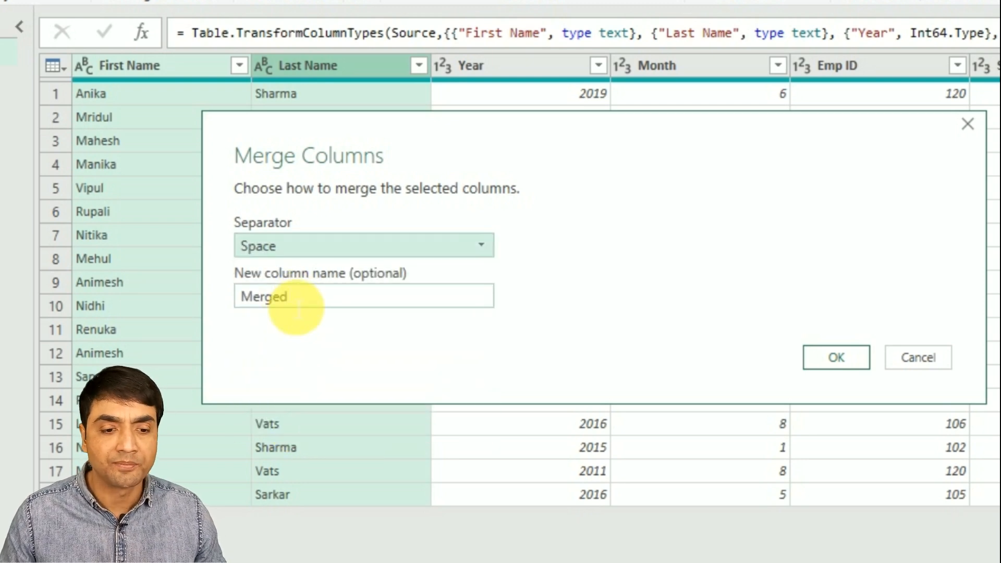
{"action": "double_click", "coordinate": [301, 306]}
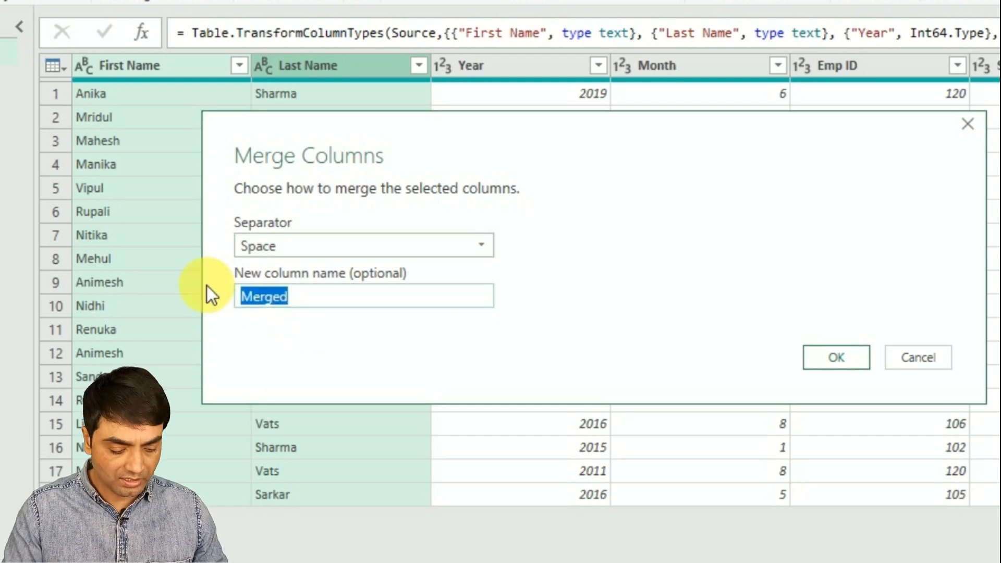
{"action": "type", "text": "FirstLast"}
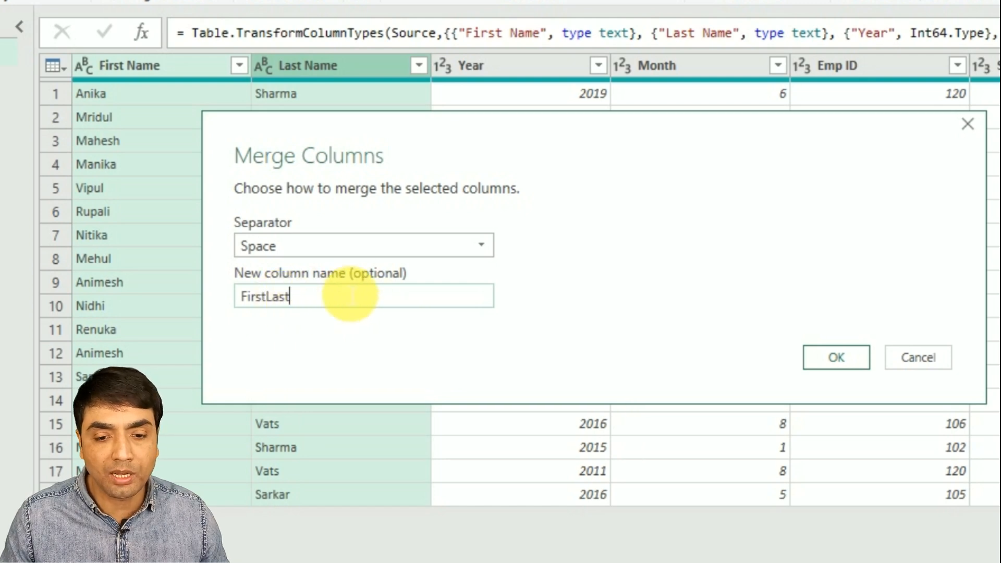
{"action": "left_click", "coordinate": [836, 357]}
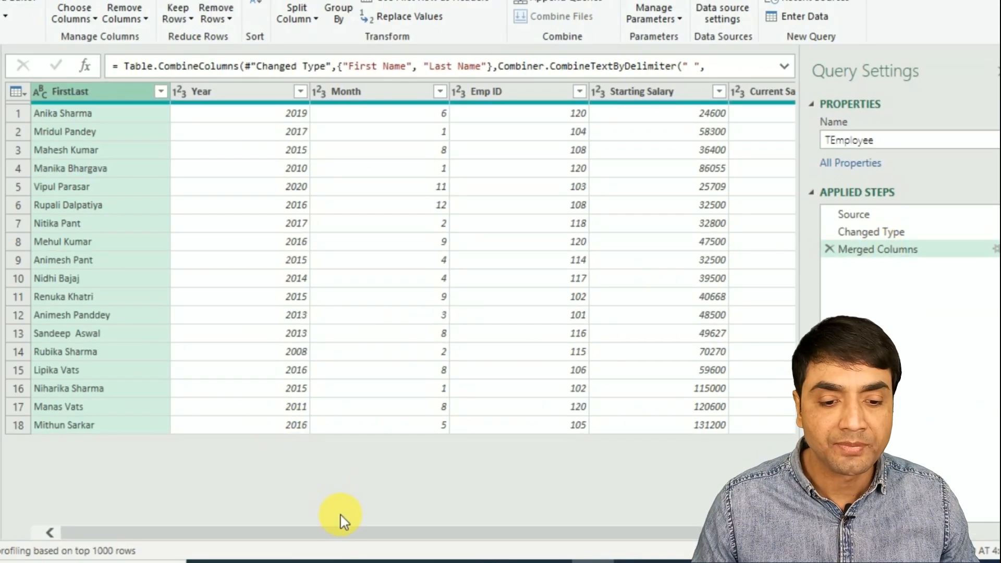
Calculate the average of the Starting Salary column as a new query step.
{"action": "left_click_drag", "start_coordinate": [333, 537], "coordinate": [409, 537]}
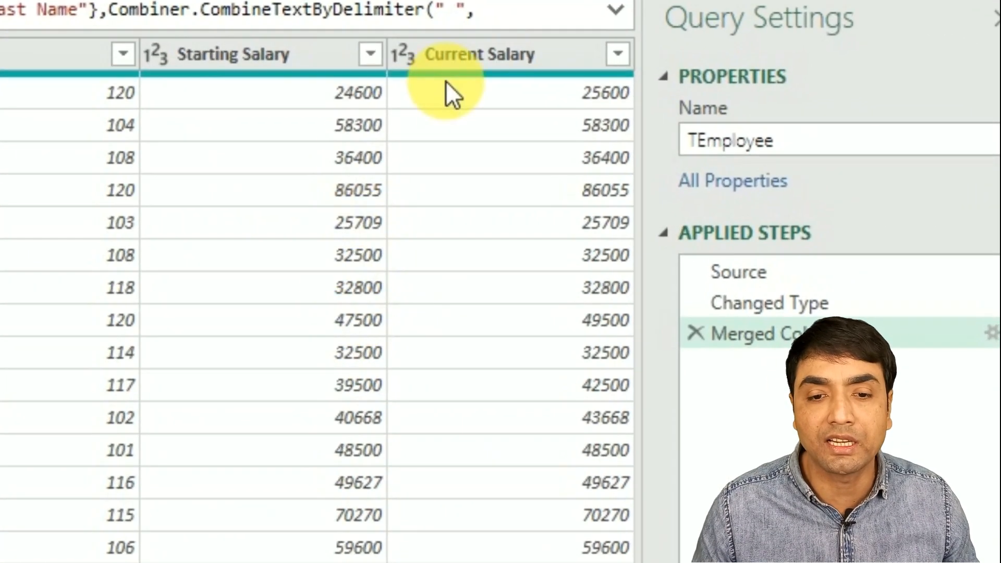
{"action": "left_click", "coordinate": [287, 56]}
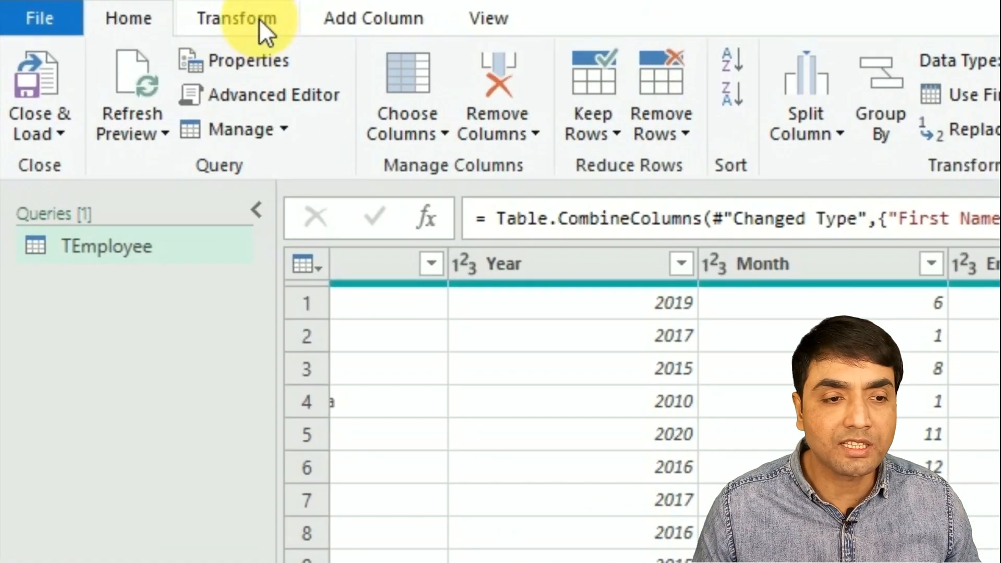
{"action": "left_click", "coordinate": [126, 11]}
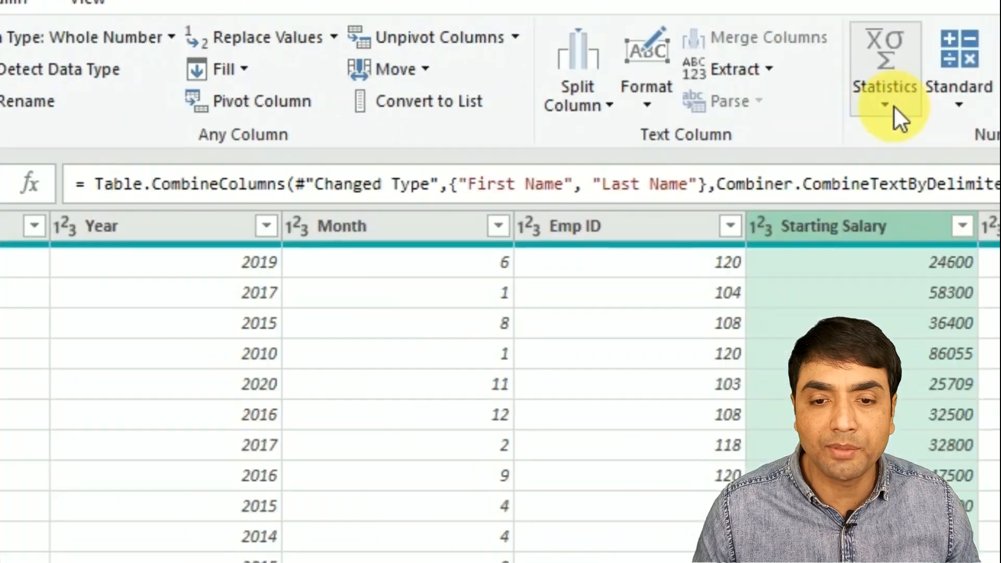
{"action": "left_click", "coordinate": [895, 106]}
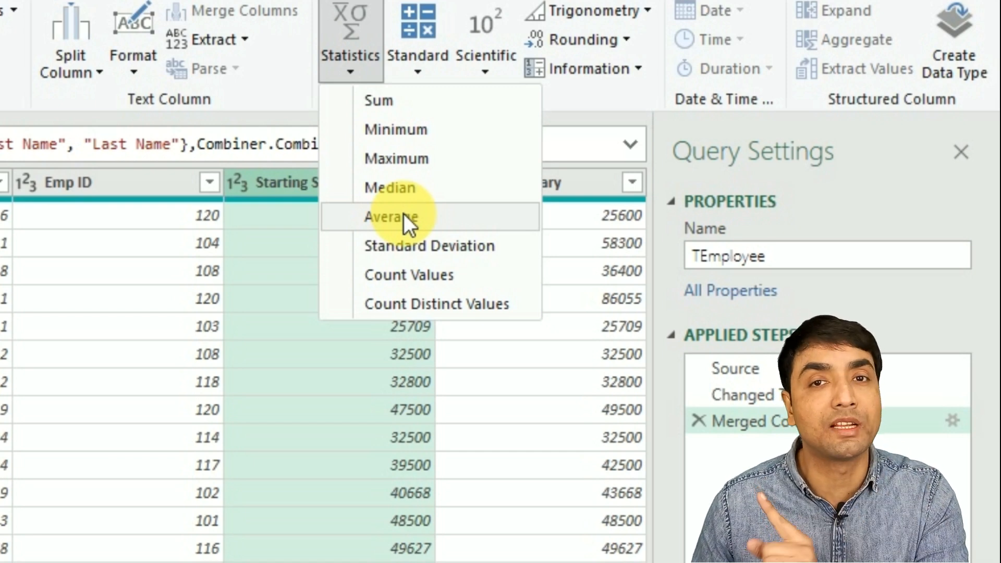
{"action": "left_click", "coordinate": [404, 213]}
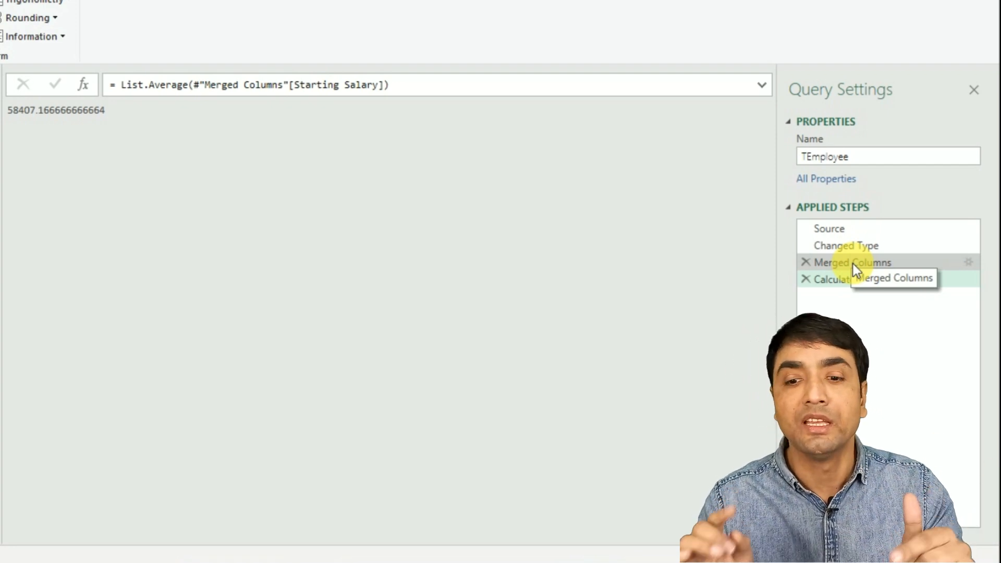
Compare the outputs of the query's earlier applied steps with that of the Calculated Average step.
{"action": "left_click", "coordinate": [854, 263]}
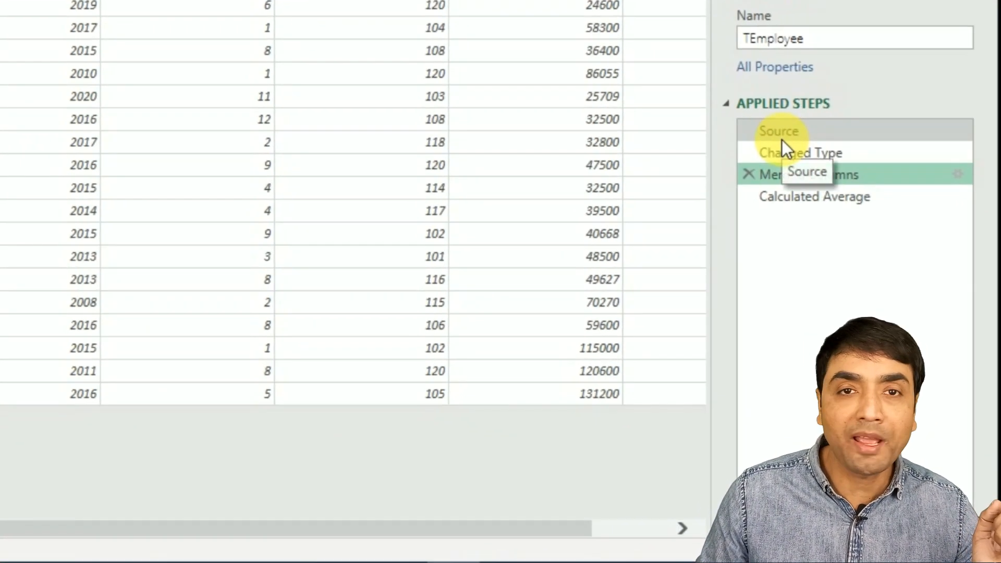
{"action": "left_click", "coordinate": [833, 235]}
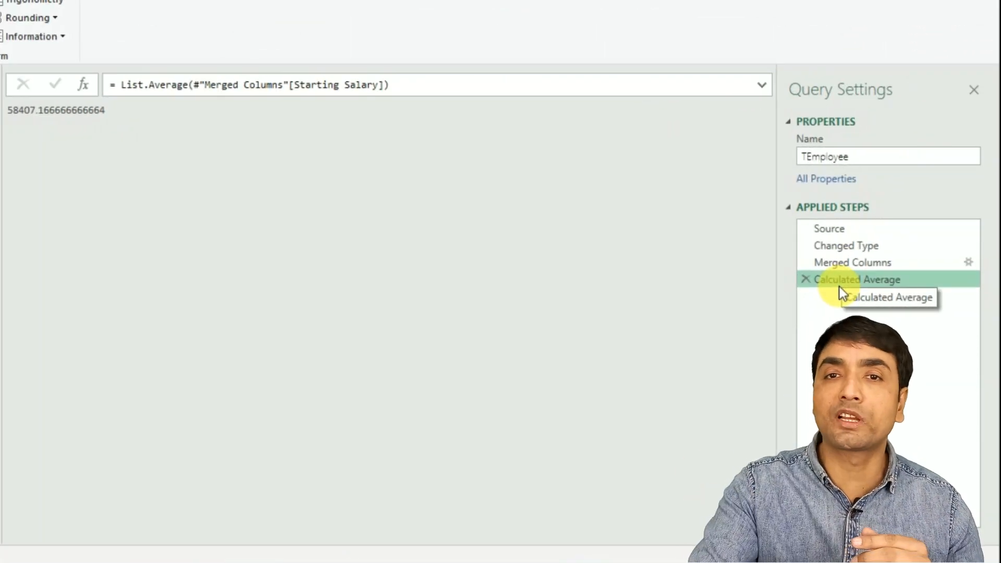
{"action": "left_click", "coordinate": [825, 227]}
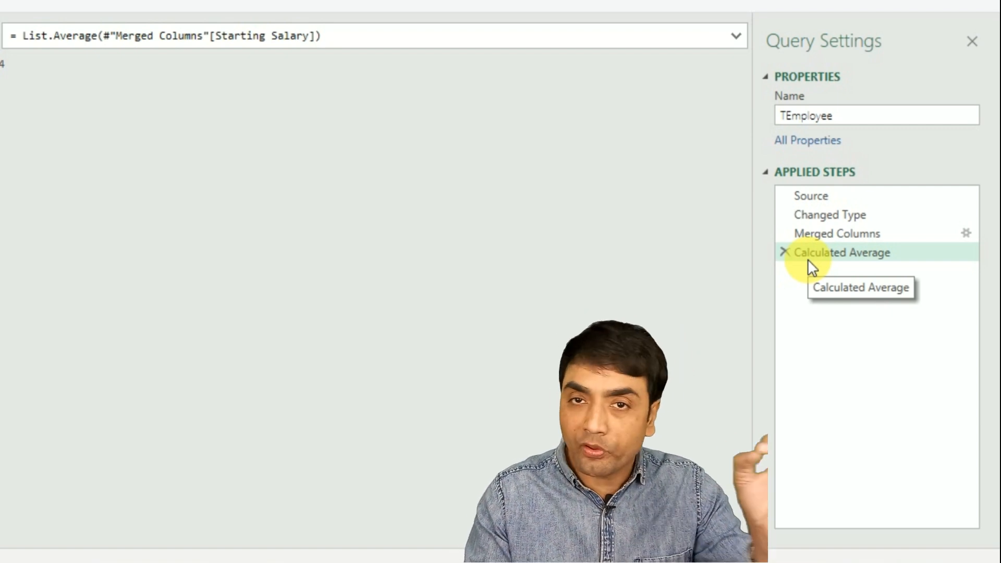
{"action": "left_click", "coordinate": [835, 255]}
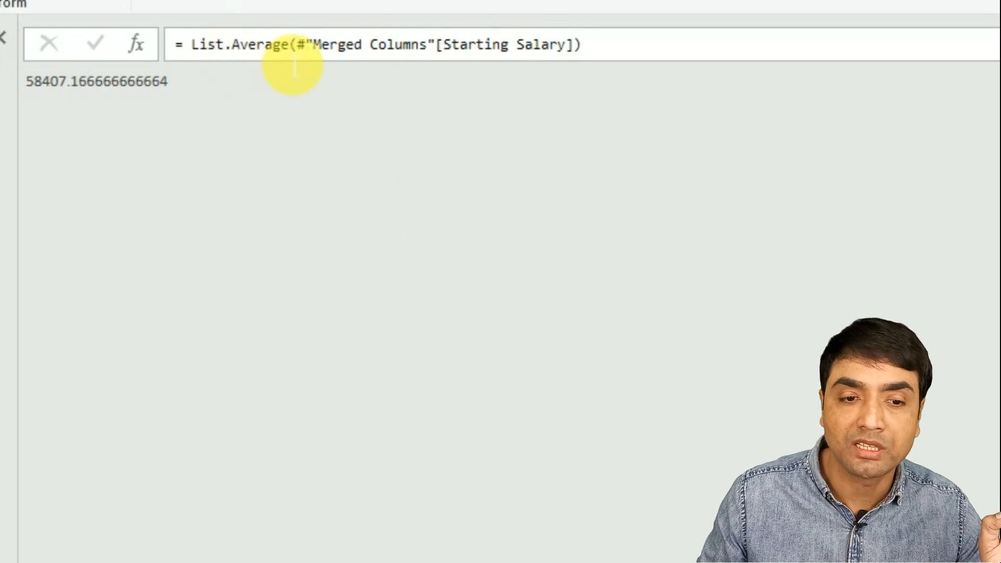
Trace the previous-step reference in the formulas of Calculated Average, Merged Columns and Changed Type.
{"action": "left_click_drag", "start_coordinate": [313, 46], "coordinate": [427, 46]}
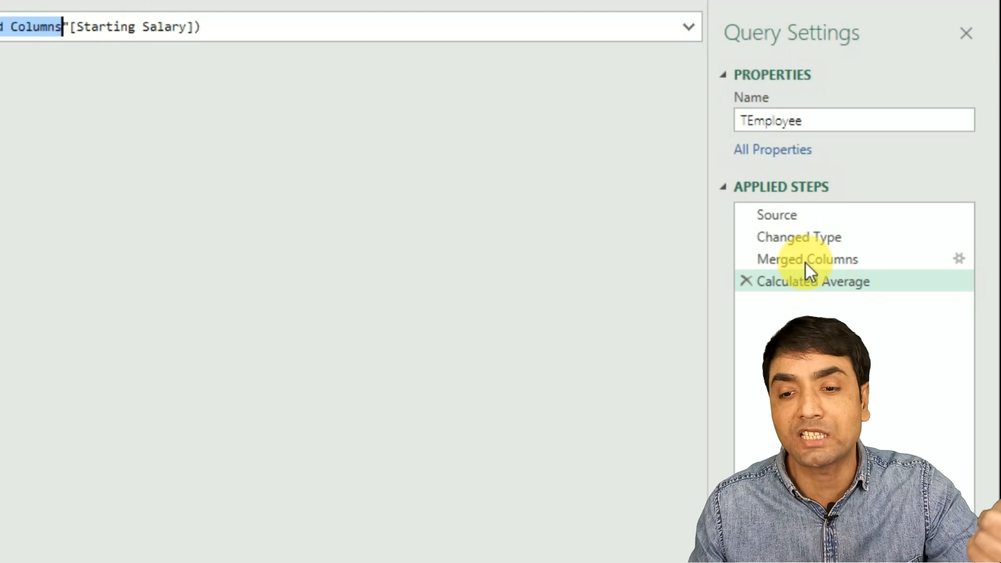
{"action": "left_click", "coordinate": [806, 263]}
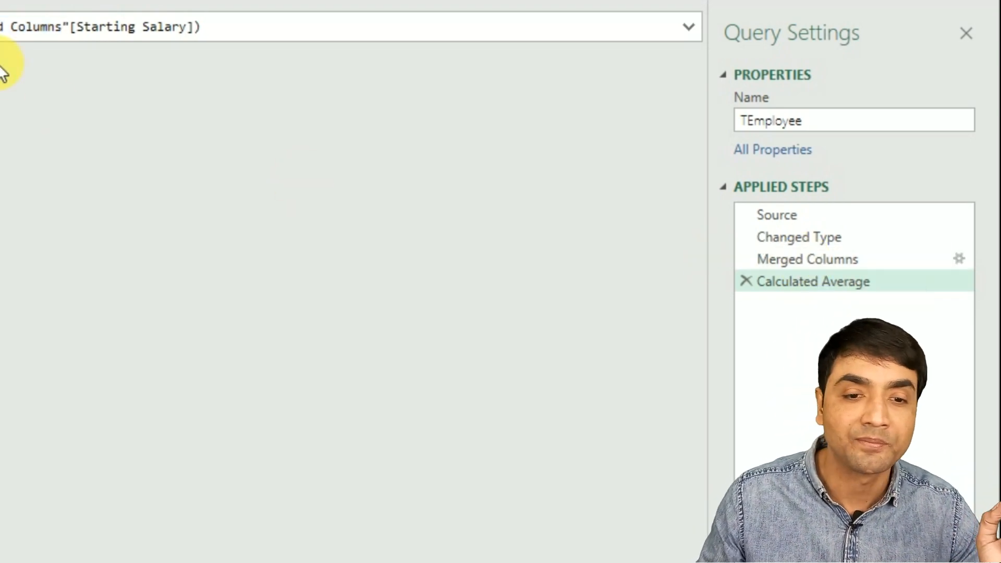
{"action": "left_click", "coordinate": [818, 269]}
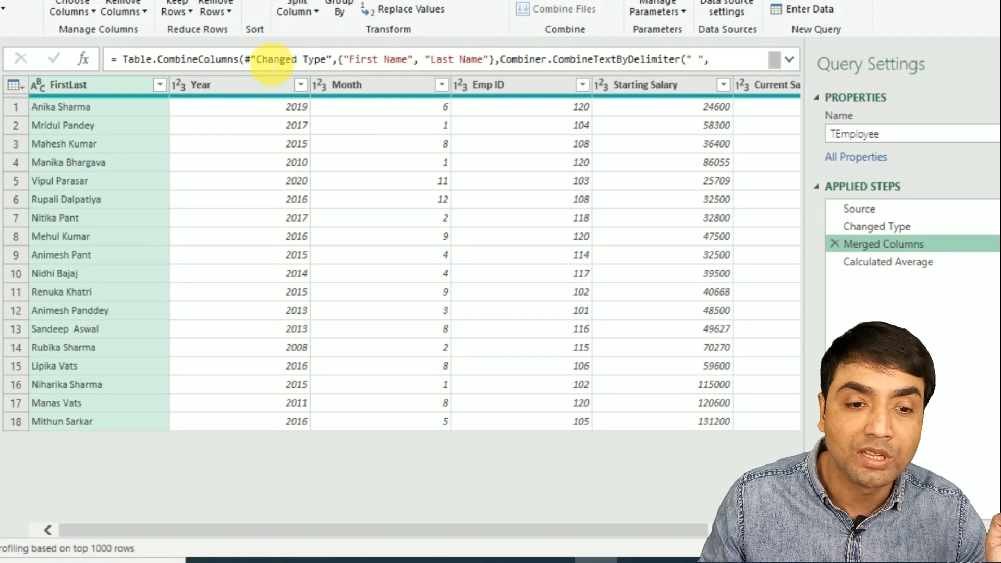
{"action": "left_click_drag", "start_coordinate": [257, 59], "coordinate": [327, 59]}
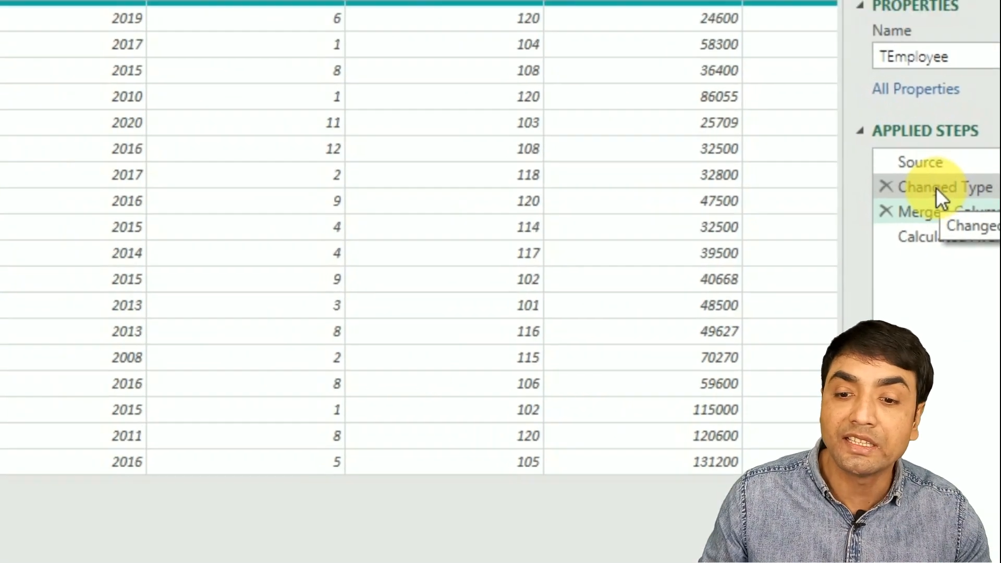
{"action": "left_click", "coordinate": [783, 134]}
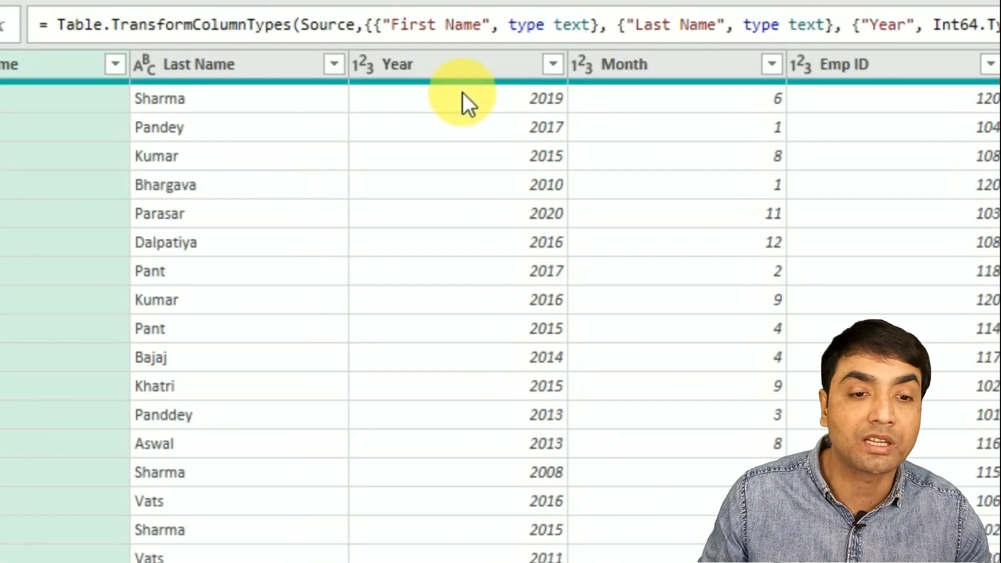
{"action": "left_click_drag", "start_coordinate": [302, 25], "coordinate": [339, 25]}
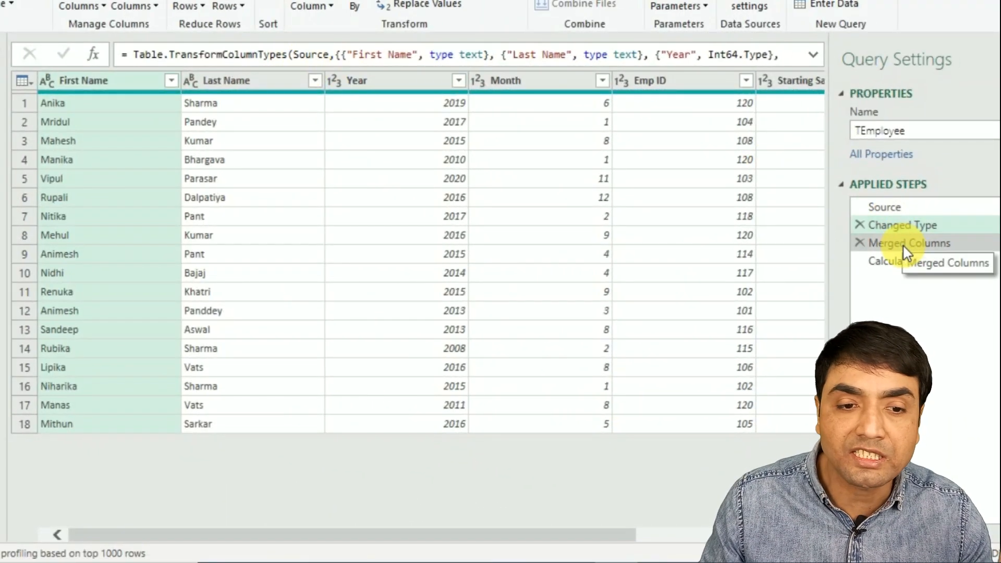
Examine the Source reference in the Changed Type formula again and compare that step with Merged Columns.
{"action": "left_click", "coordinate": [866, 243]}
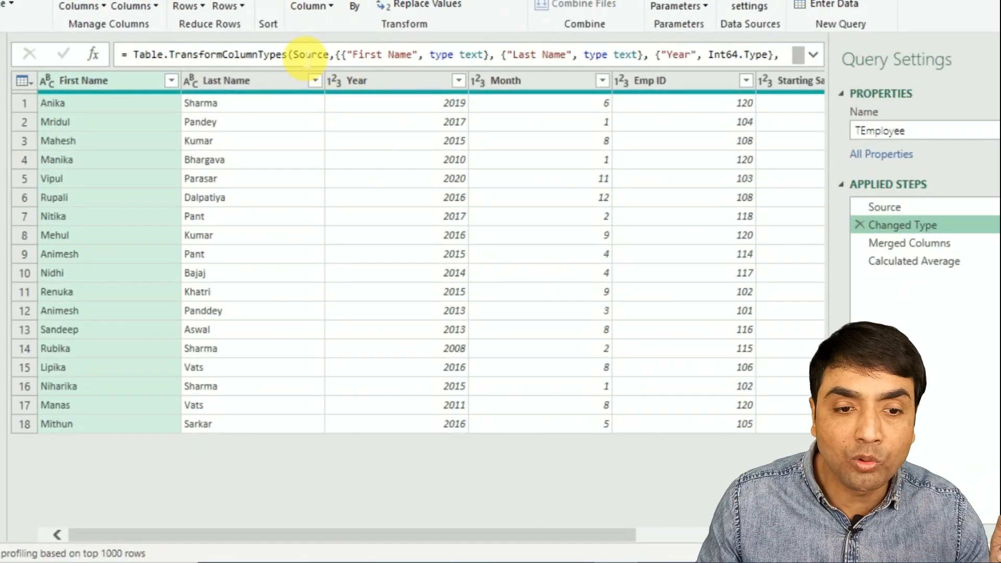
{"action": "left_click_drag", "start_coordinate": [293, 55], "coordinate": [318, 54]}
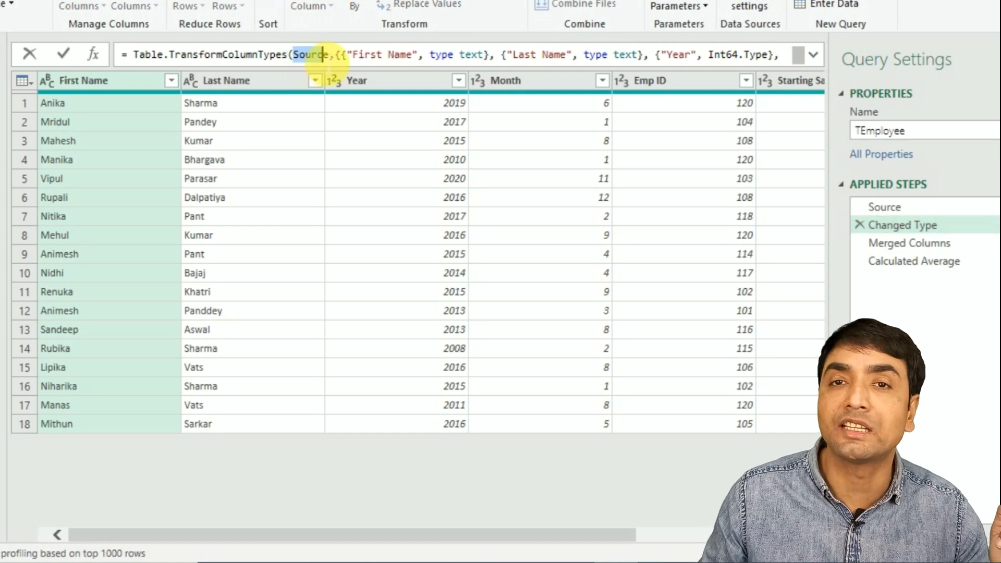
{"action": "left_click", "coordinate": [908, 244]}
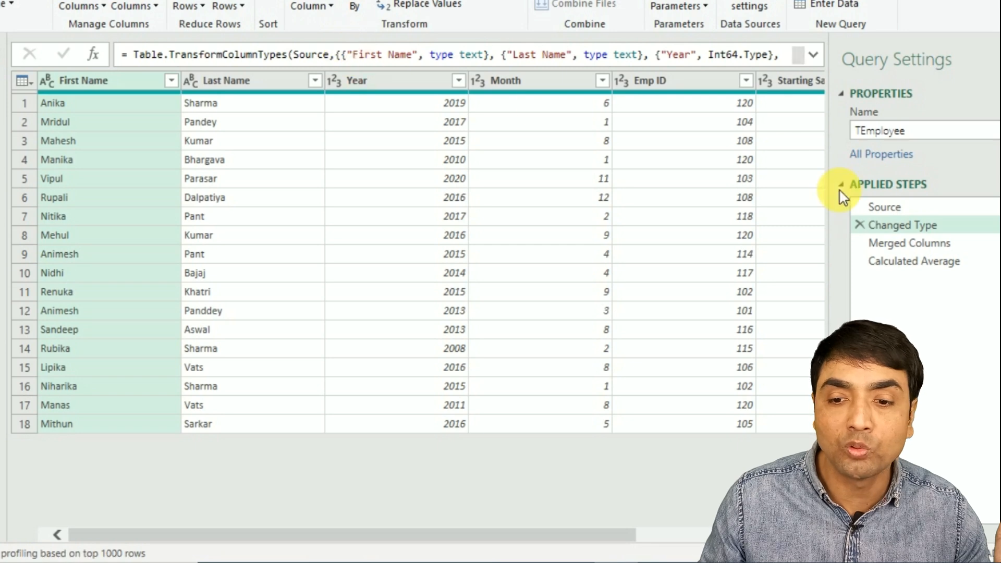
{"action": "left_click", "coordinate": [898, 243]}
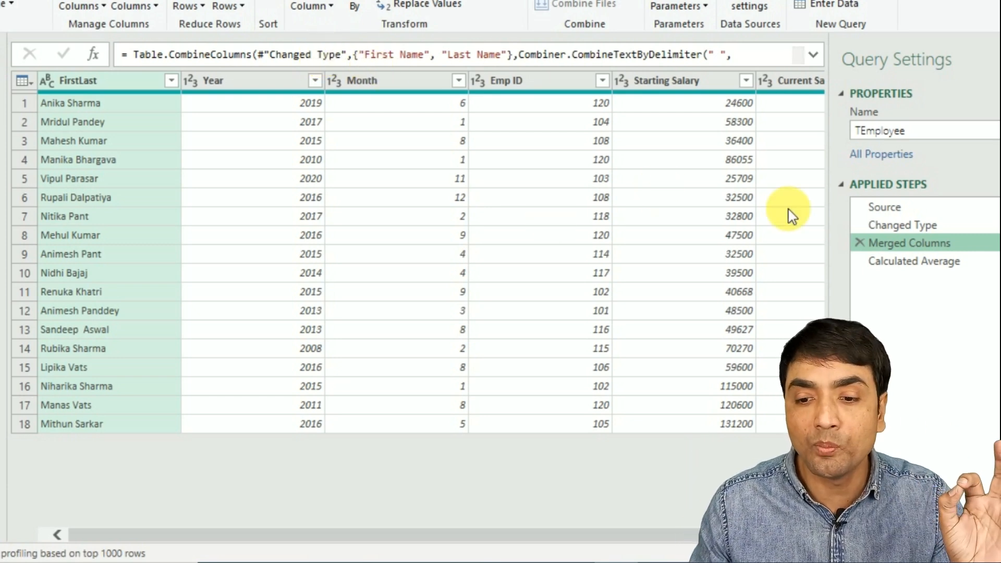
{"action": "left_click", "coordinate": [880, 226]}
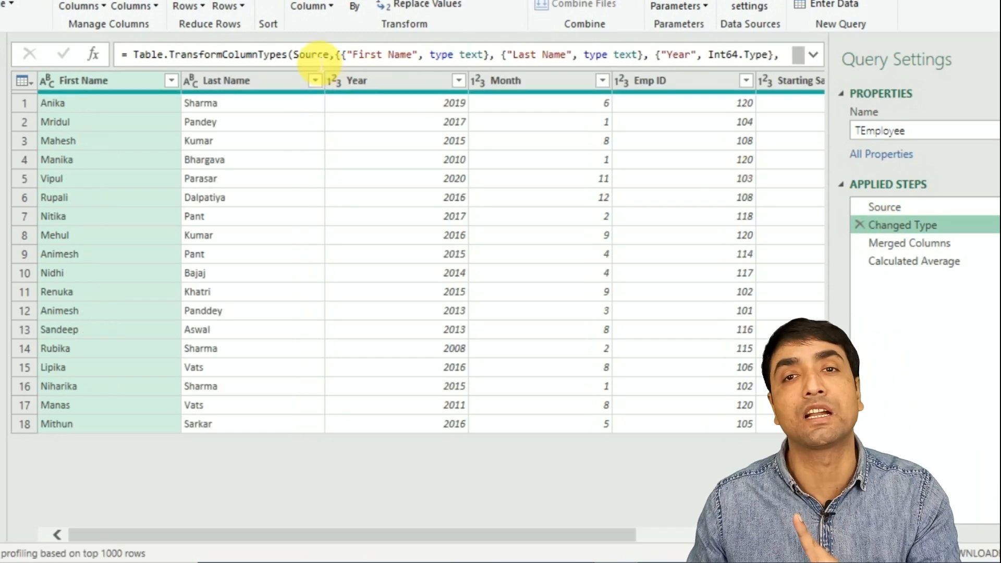
{"action": "left_click", "coordinate": [911, 245]}
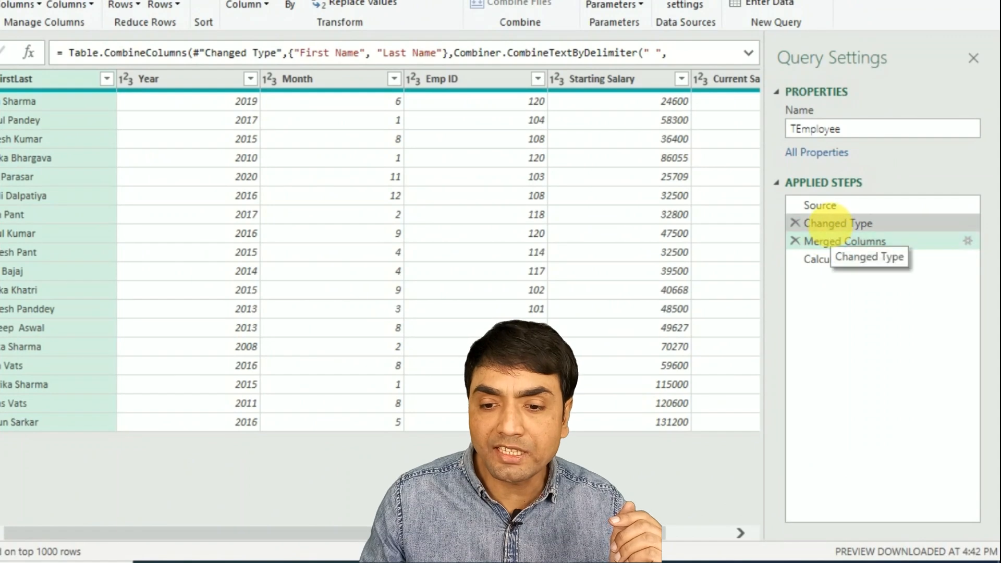
Rename the Changed Type applied step to ChangedType, without the space.
{"action": "left_click", "coordinate": [830, 223]}
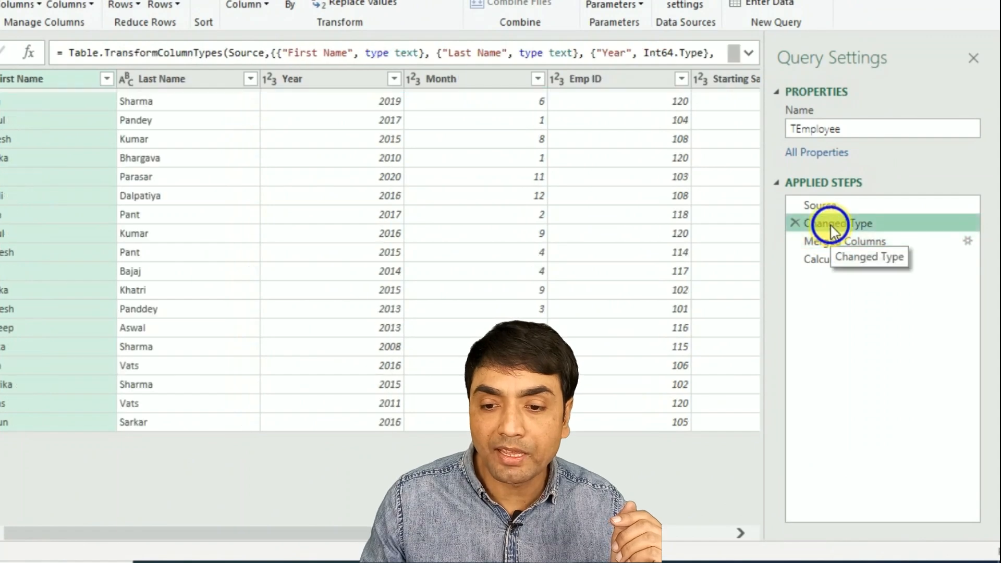
{"action": "right_click", "coordinate": [831, 225]}
{"action": "left_click", "coordinate": [867, 257]}
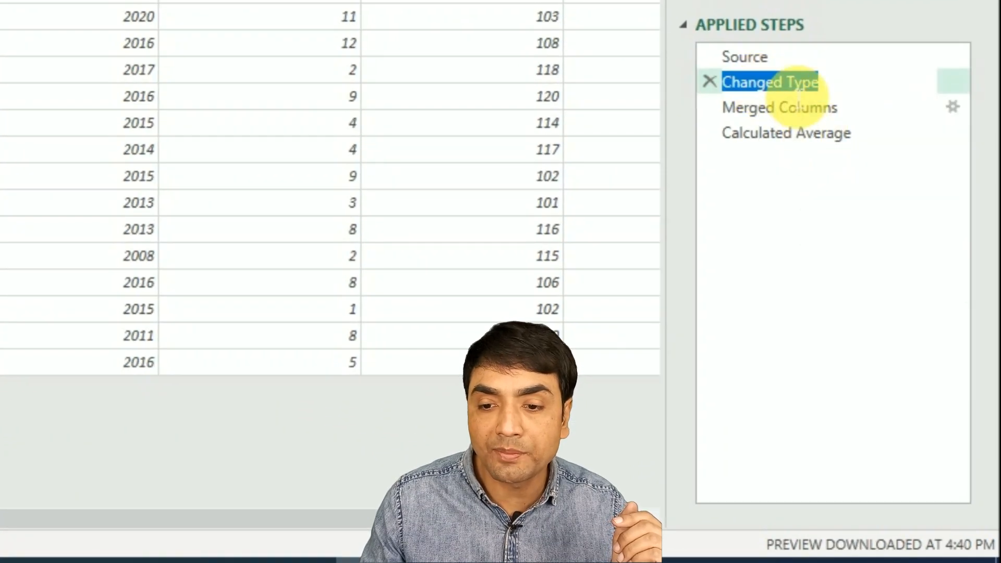
{"action": "left_click", "coordinate": [782, 81]}
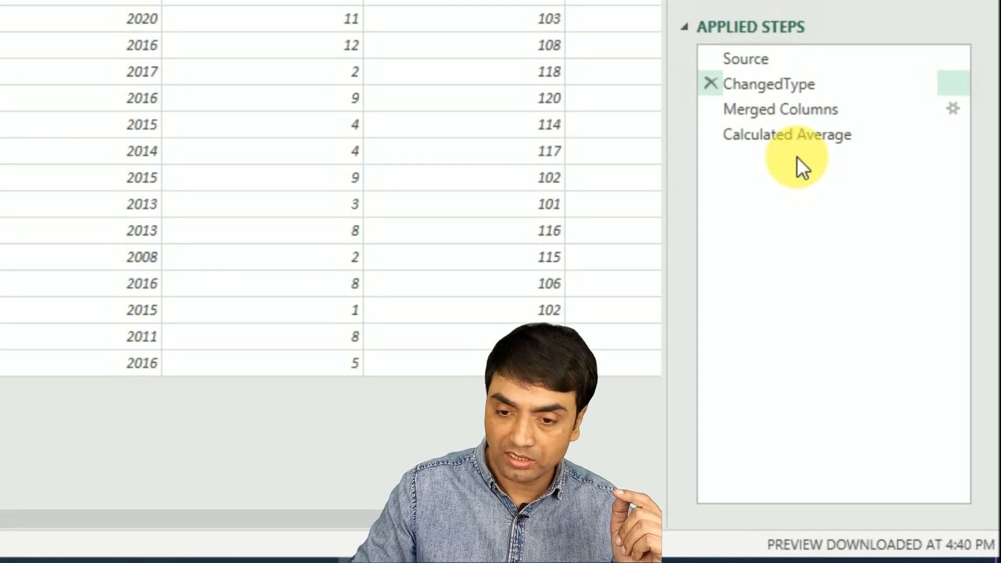
{"action": "key", "text": "Return"}
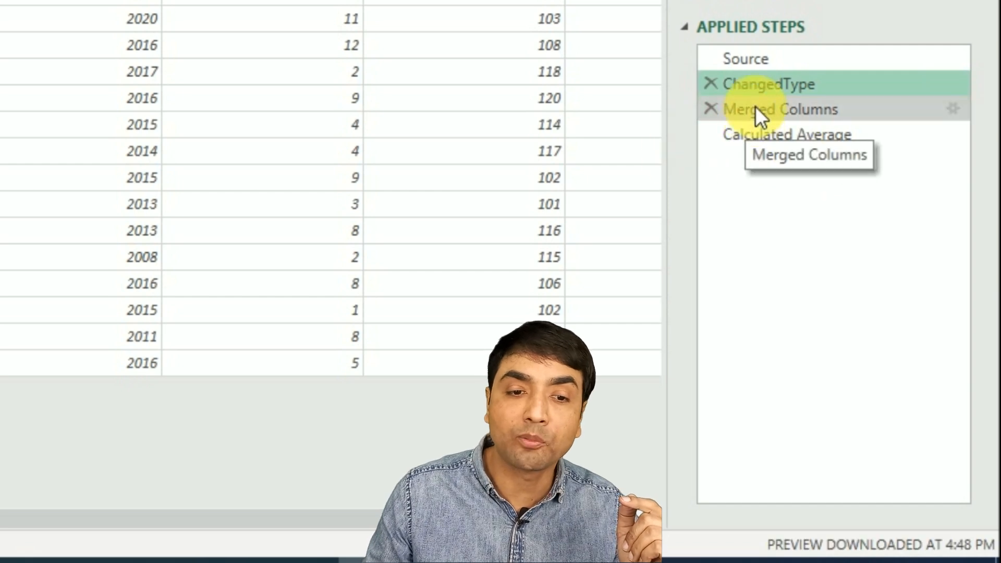
Examine how the Merged Columns formula references the renamed ChangedType step.
{"action": "left_click", "coordinate": [754, 107]}
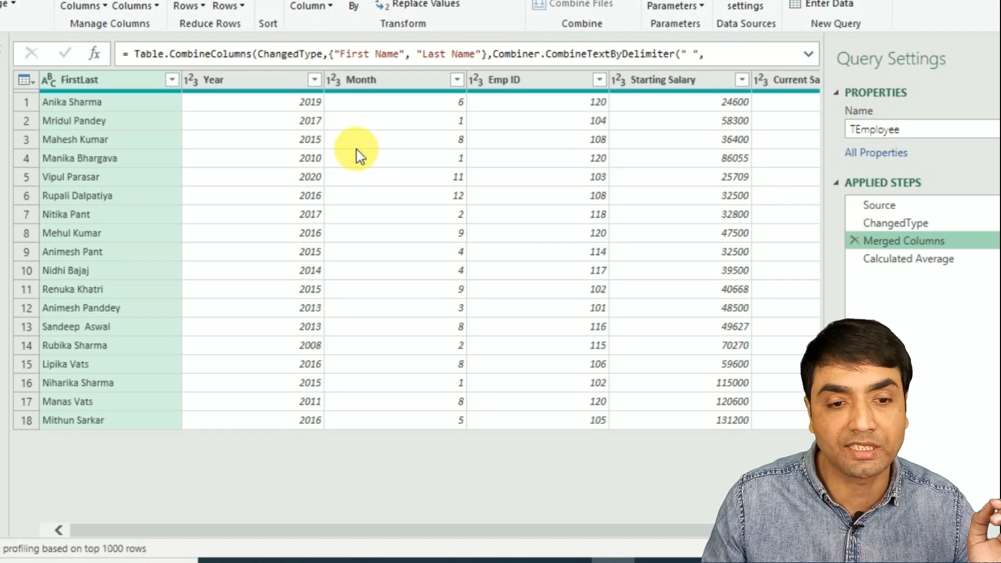
{"action": "double_click", "coordinate": [271, 58]}
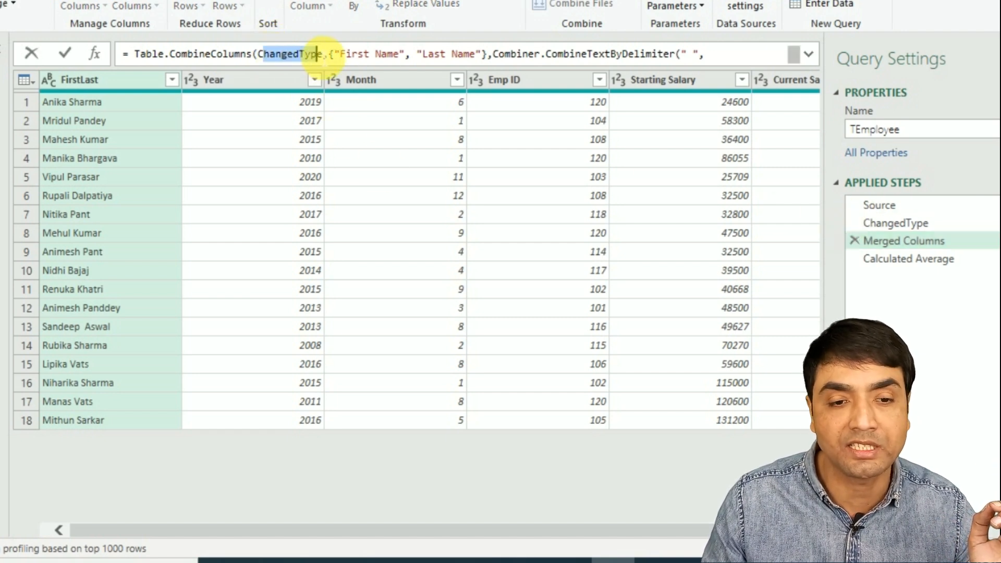
{"action": "mouse_move", "coordinate": [317, 58]}
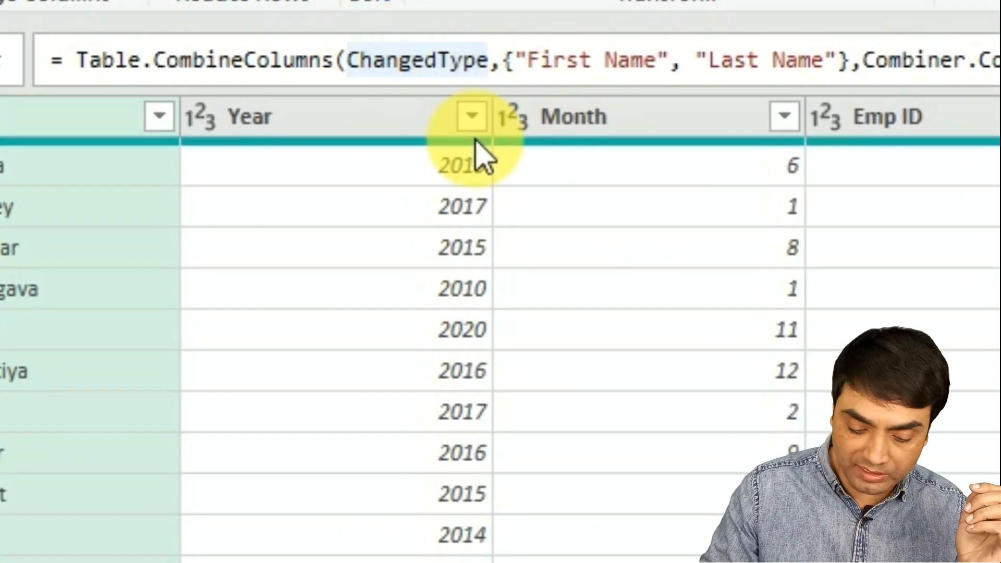
Try the lowercase spelling Changedtype as the step reference in the Merged Columns formula, and restore it to ChangedType.
{"action": "key", "text": "BackSpace"}
{"action": "type", "text": "t"}
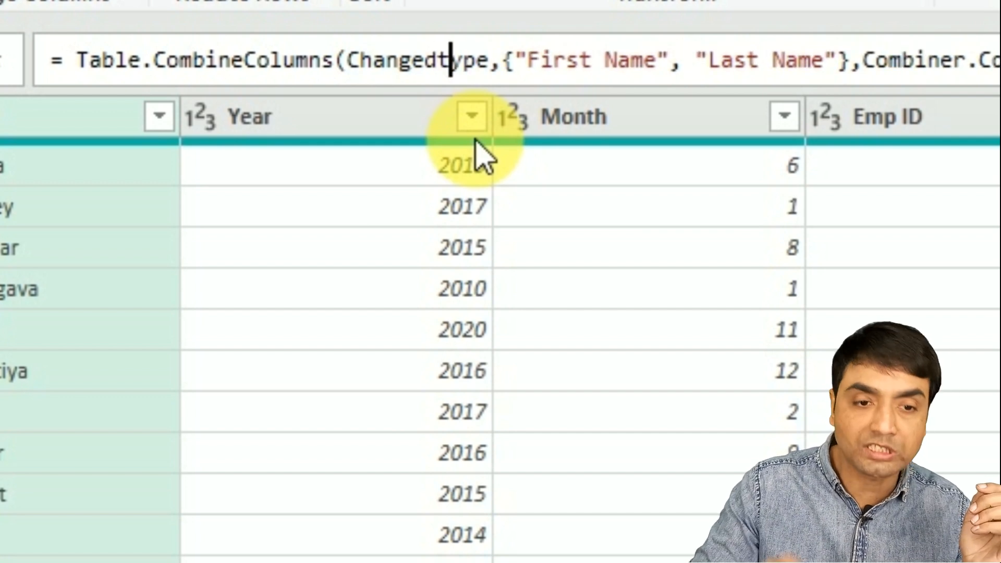
{"action": "key", "text": "Return"}
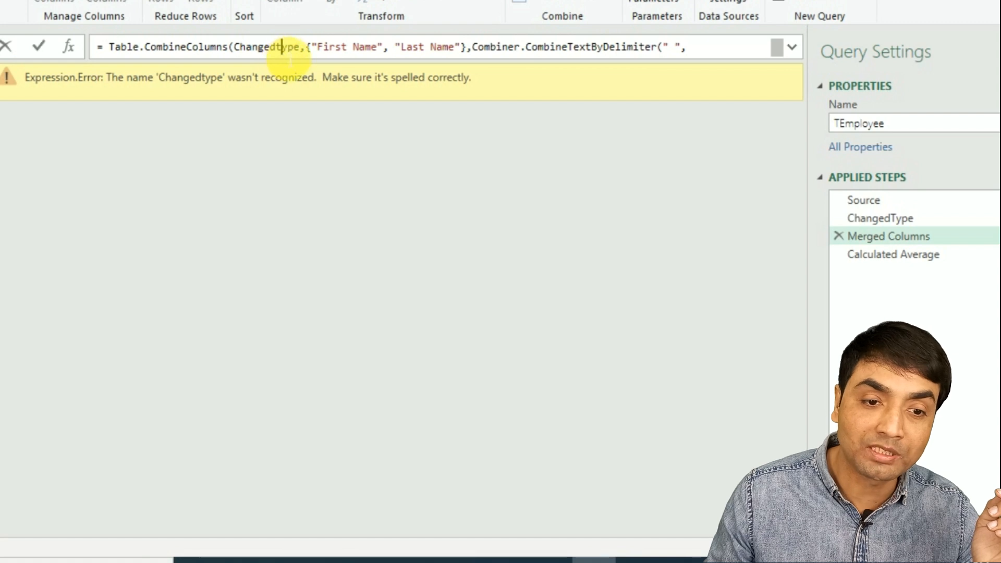
{"action": "key", "text": "BackSpace"}
{"action": "type", "text": "T"}
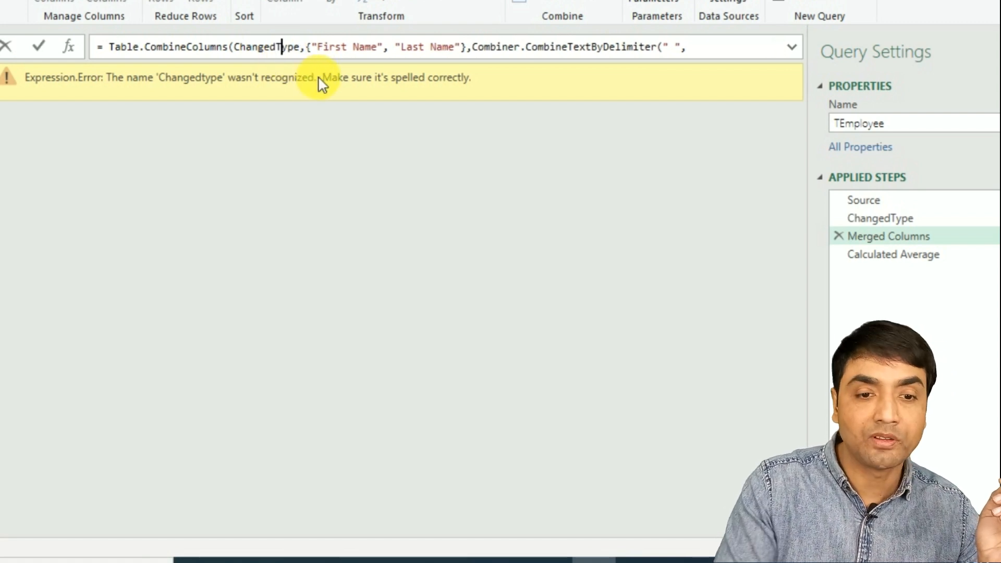
{"action": "left_click", "coordinate": [320, 79]}
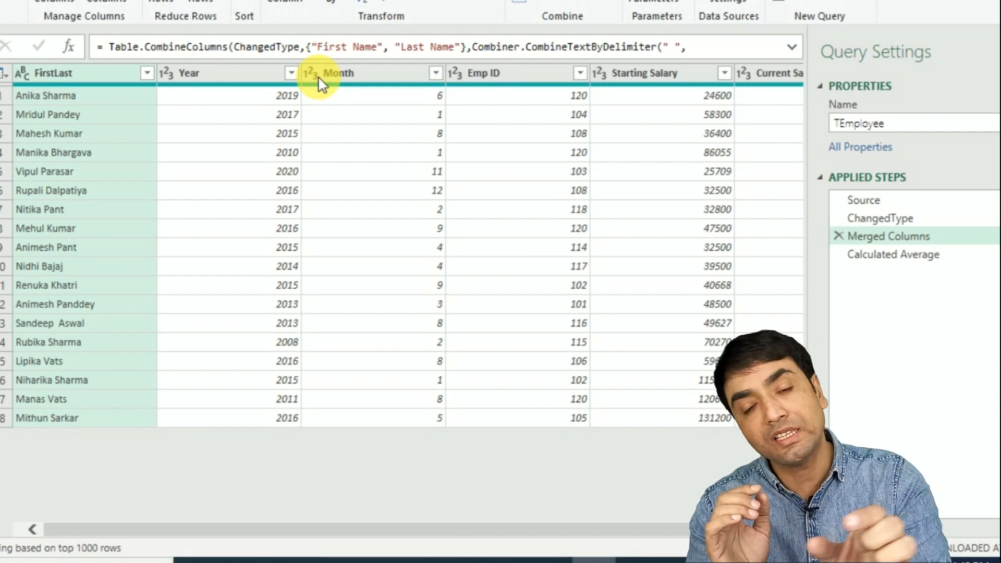
Compare the Calculated Average formula and output with those of the Merged Columns step it references.
{"action": "left_click", "coordinate": [845, 256]}
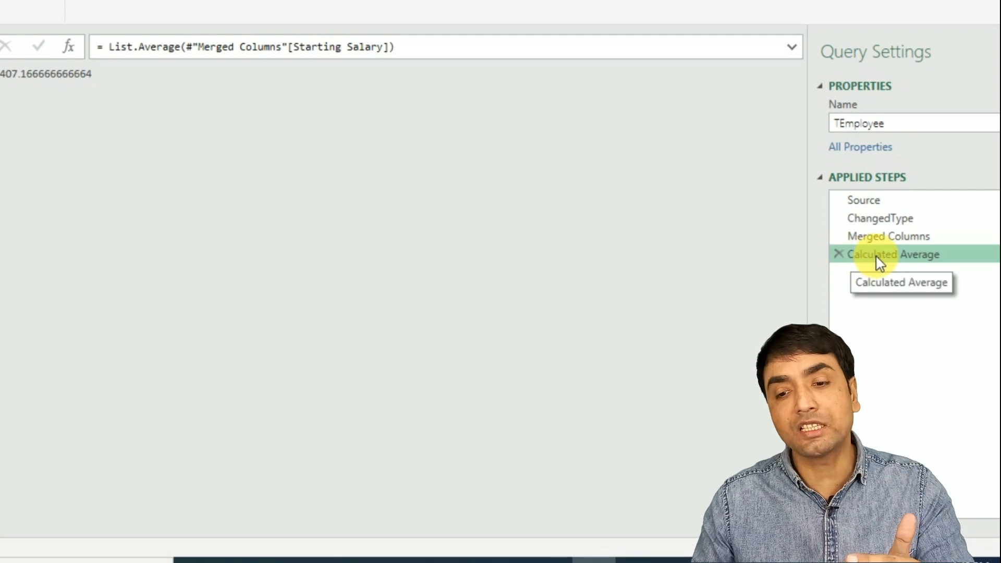
{"action": "left_click", "coordinate": [879, 238]}
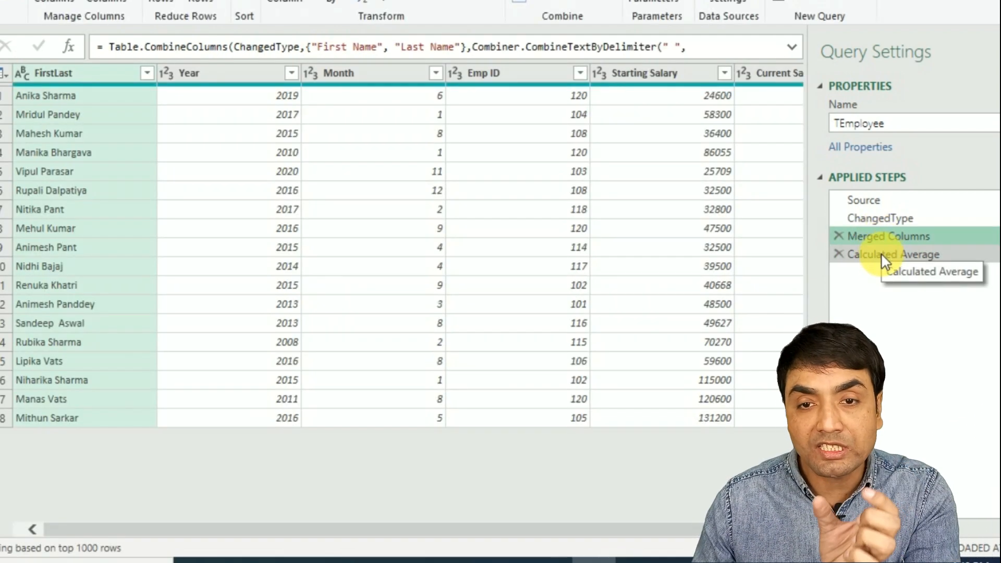
{"action": "left_click", "coordinate": [883, 256]}
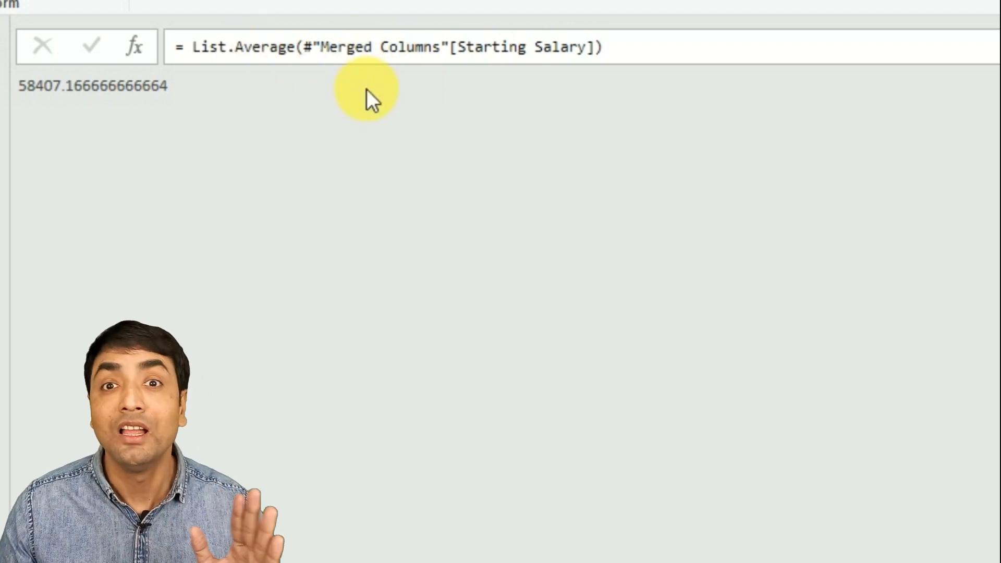
Add a blank custom step after Calculated Average and examine its reference to the previous step.
{"action": "left_click", "coordinate": [136, 50]}
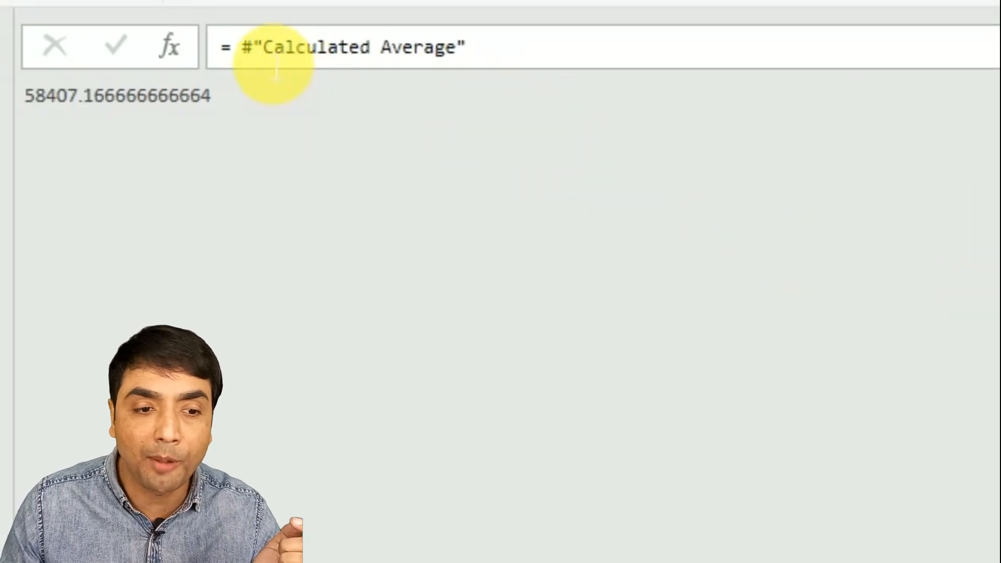
{"action": "left_click_drag", "start_coordinate": [263, 48], "coordinate": [515, 73]}
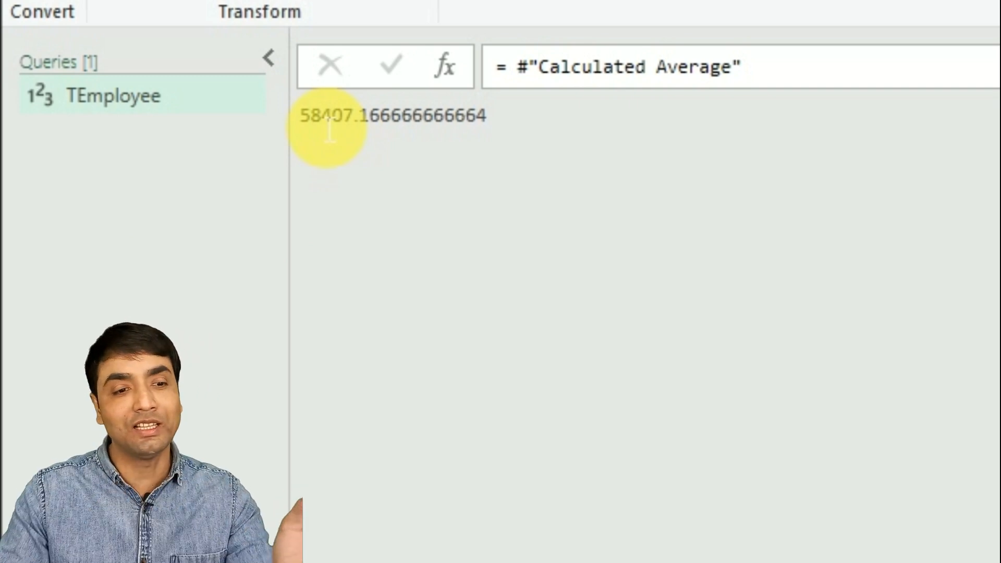
{"action": "double_click", "coordinate": [401, 125]}
{"action": "left_click", "coordinate": [402, 131]}
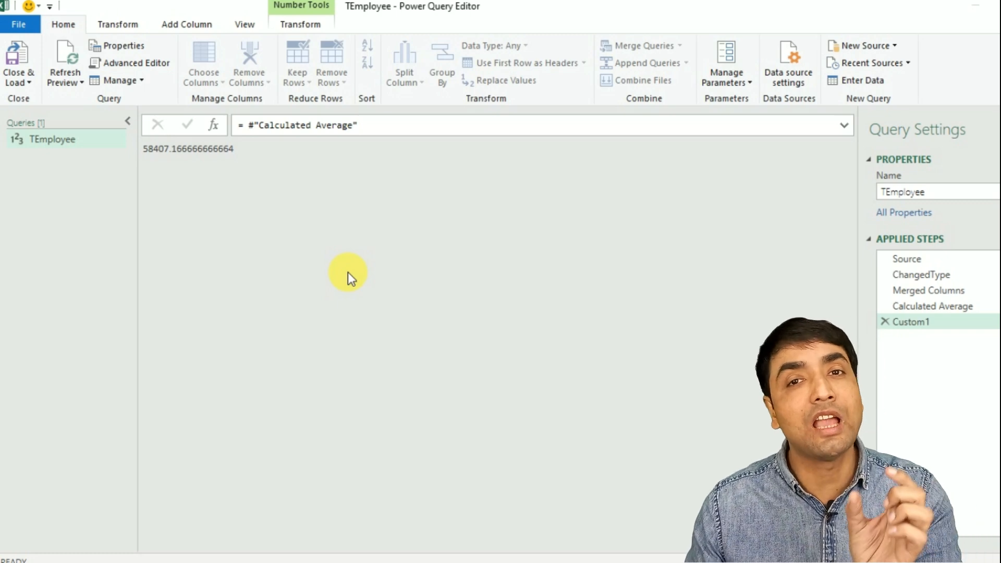
Clear the custom step's formula, looking up the autocomplete suggestions for "merge" and removing that entry again.
{"action": "left_click", "coordinate": [381, 130]}
{"action": "key", "text": "ctrl+a"}
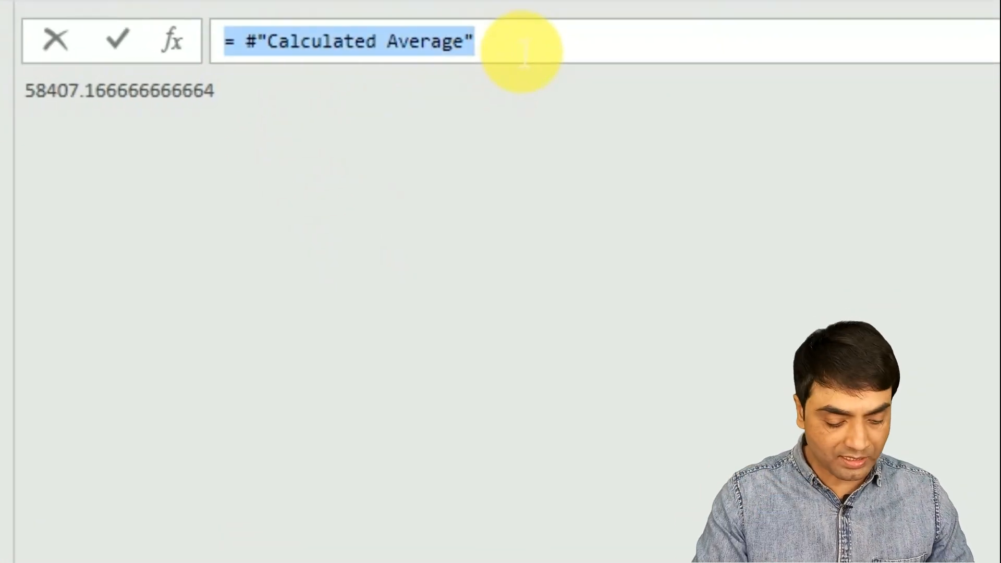
{"action": "type", "text": "merge"}
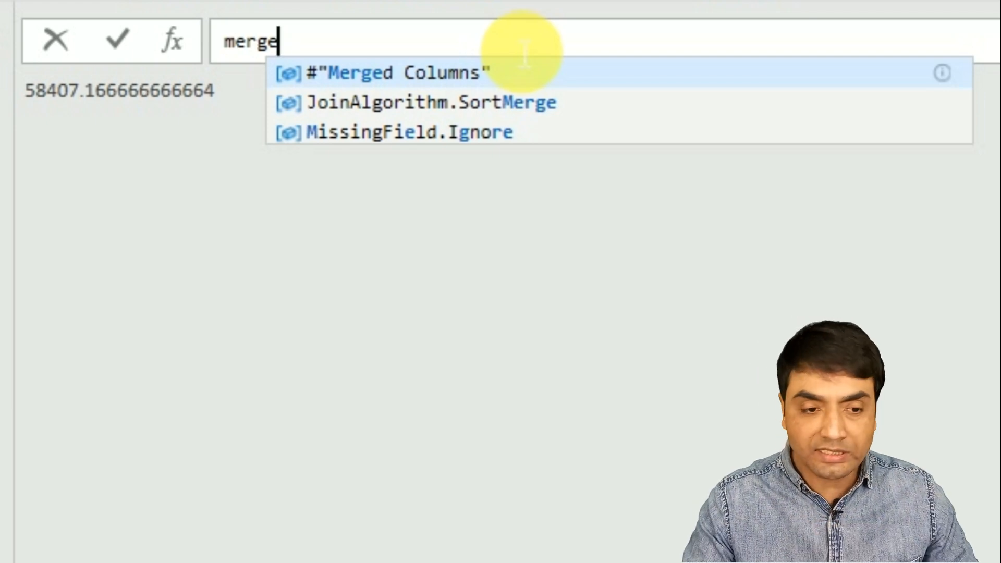
{"action": "key", "text": "BackSpace"}
{"action": "key", "text": "BackSpace"}
{"action": "key", "text": "BackSpace"}
{"action": "key", "text": "BackSpace"}
{"action": "key", "text": "BackSpace"}
Look up the function suggestions for "trans" in the custom step's formula and clear the entry.
{"action": "type", "text": "t"}
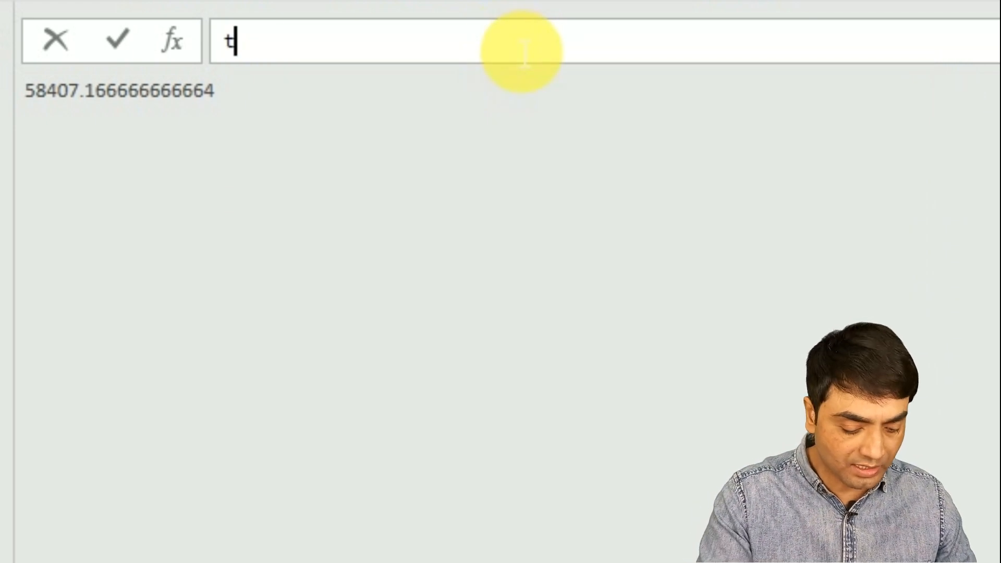
{"action": "type", "text": "rans"}
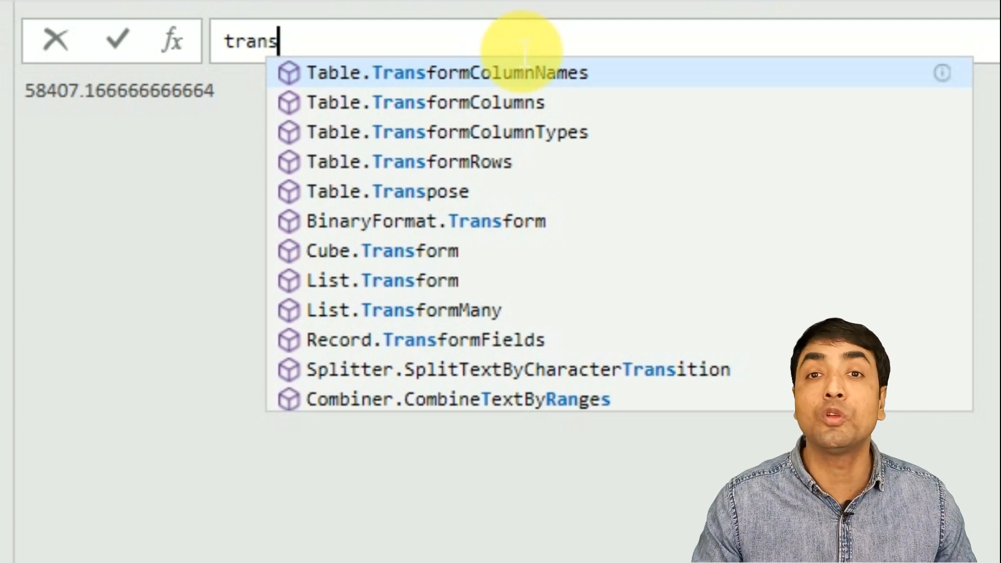
{"action": "key", "text": "BackSpace"}
{"action": "key", "text": "BackSpace"}
{"action": "key", "text": "BackSpace"}
{"action": "key", "text": "BackSpace"}
{"action": "key", "text": "BackSpace"}
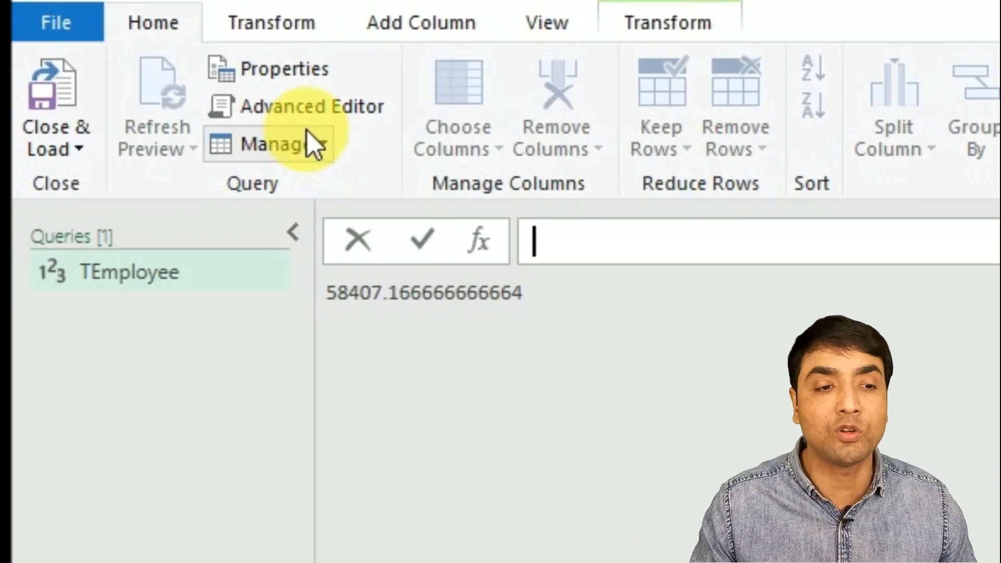
Open the TEmployee query's code in the Advanced Editor and examine its let and in sections.
{"action": "left_click", "coordinate": [308, 121]}
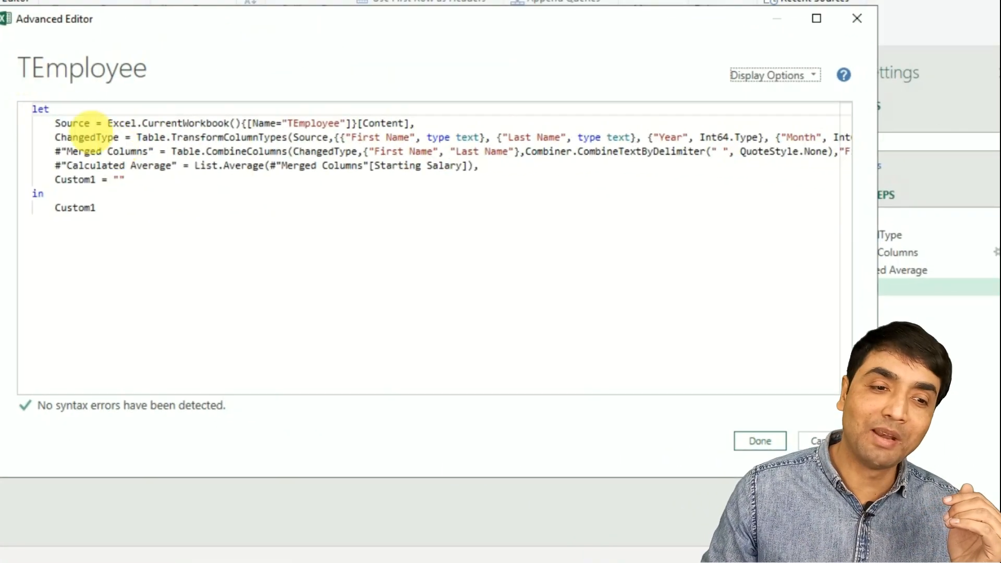
{"action": "left_click", "coordinate": [183, 150]}
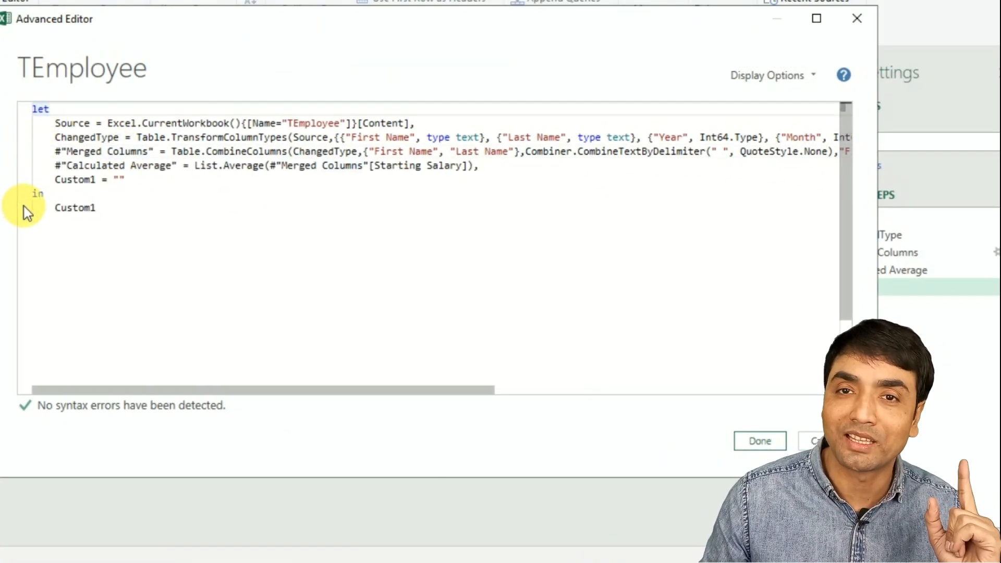
{"action": "left_click_drag", "start_coordinate": [49, 109], "coordinate": [65, 167]}
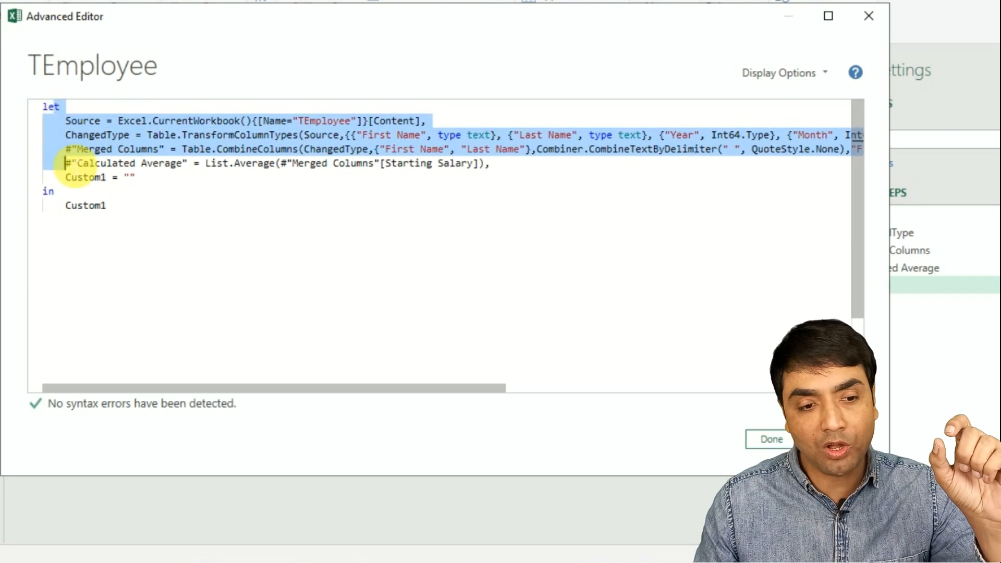
{"action": "left_click", "coordinate": [69, 209]}
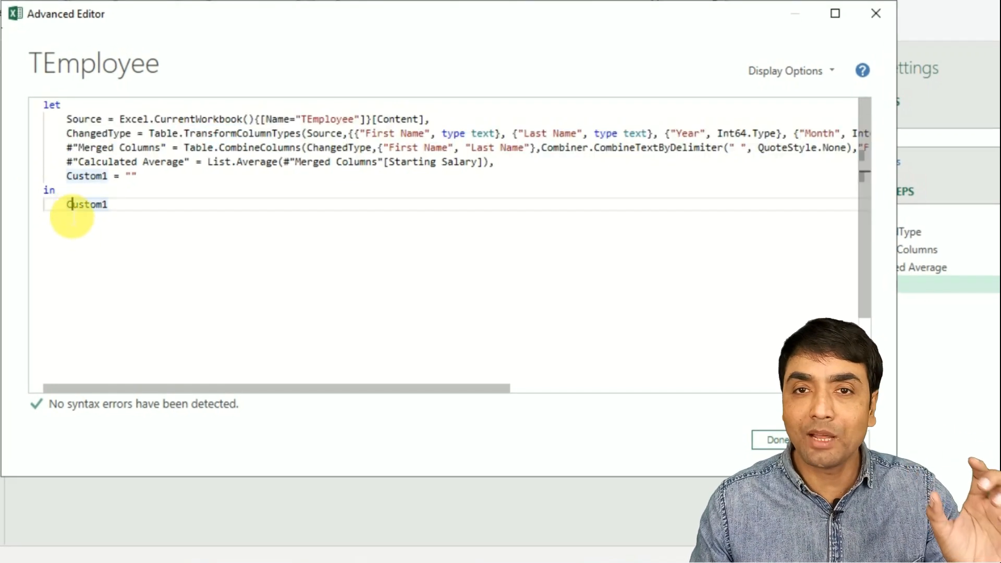
Examine the table name in the Source line and the step definitions between let and in.
{"action": "left_click", "coordinate": [67, 119]}
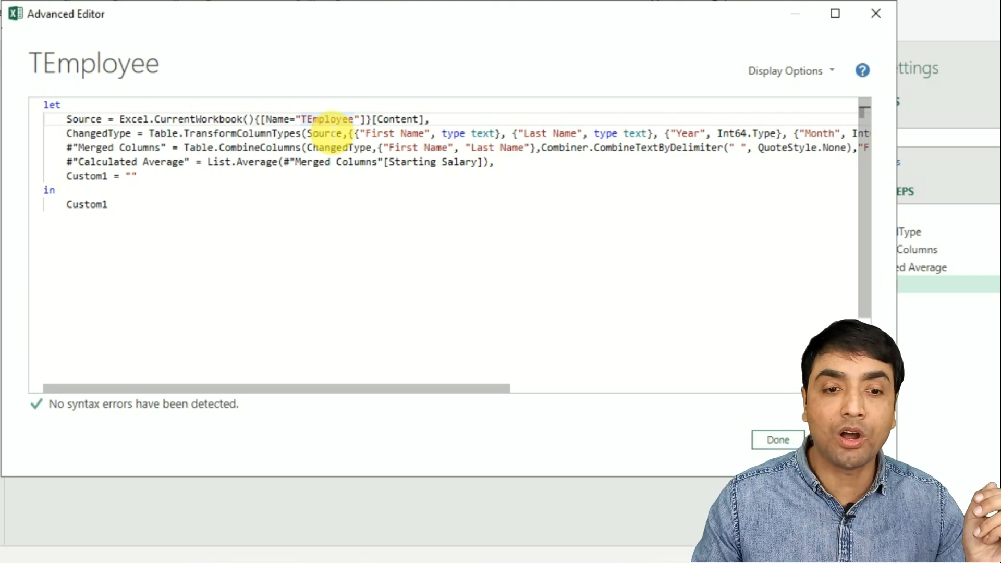
{"action": "left_click_drag", "start_coordinate": [301, 119], "coordinate": [339, 117]}
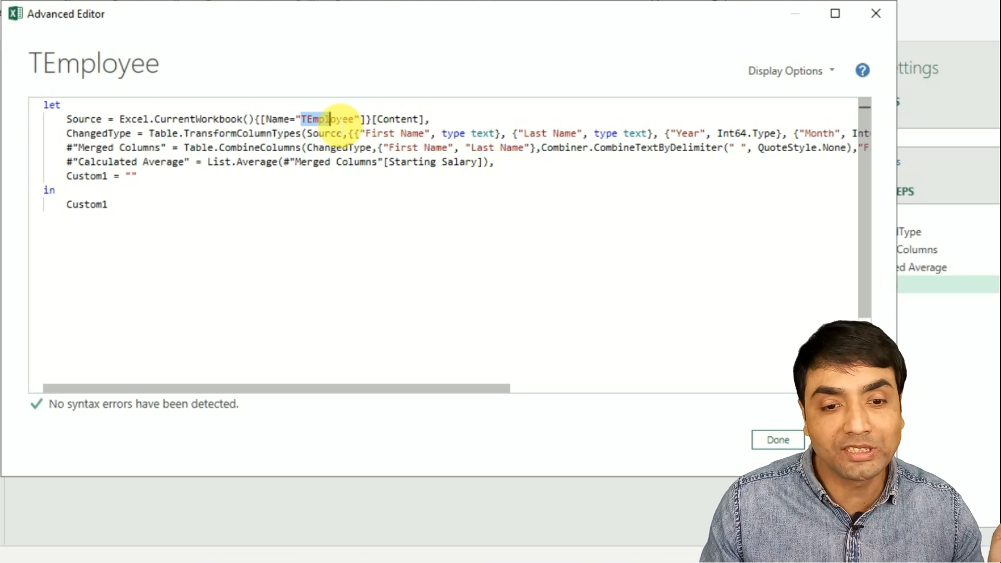
{"action": "mouse_move", "coordinate": [329, 150]}
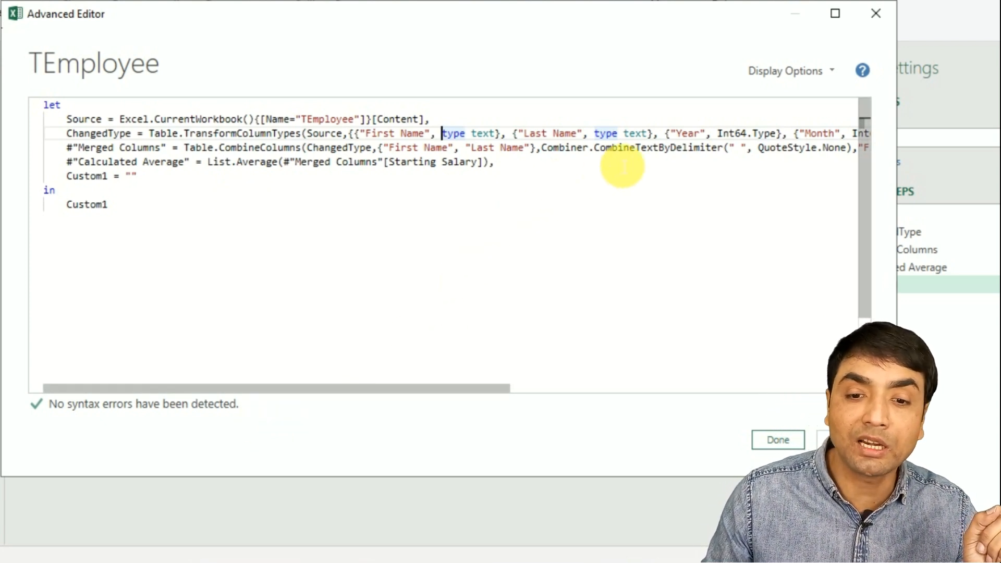
{"action": "mouse_move", "coordinate": [636, 151]}
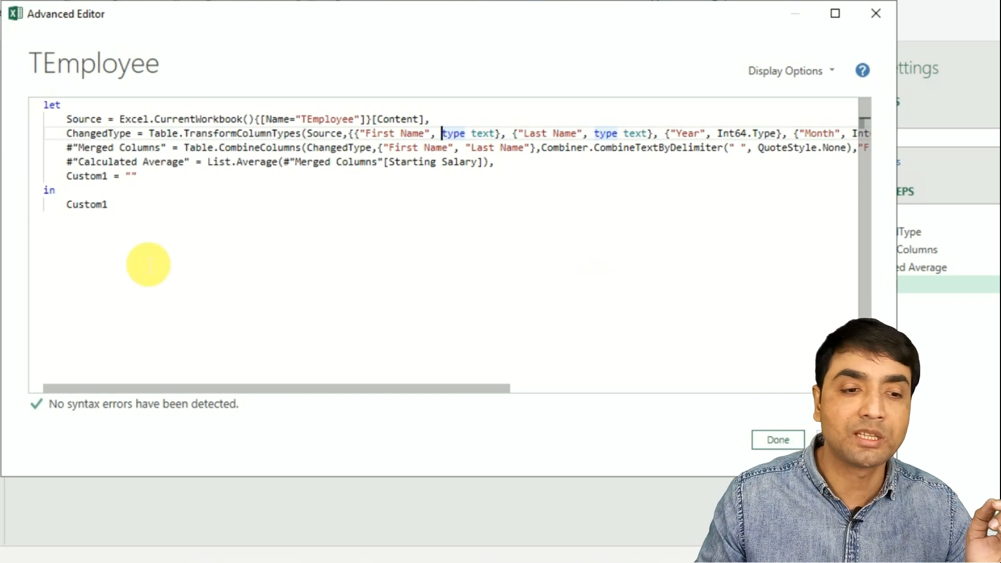
{"action": "left_click_drag", "start_coordinate": [67, 119], "coordinate": [126, 199]}
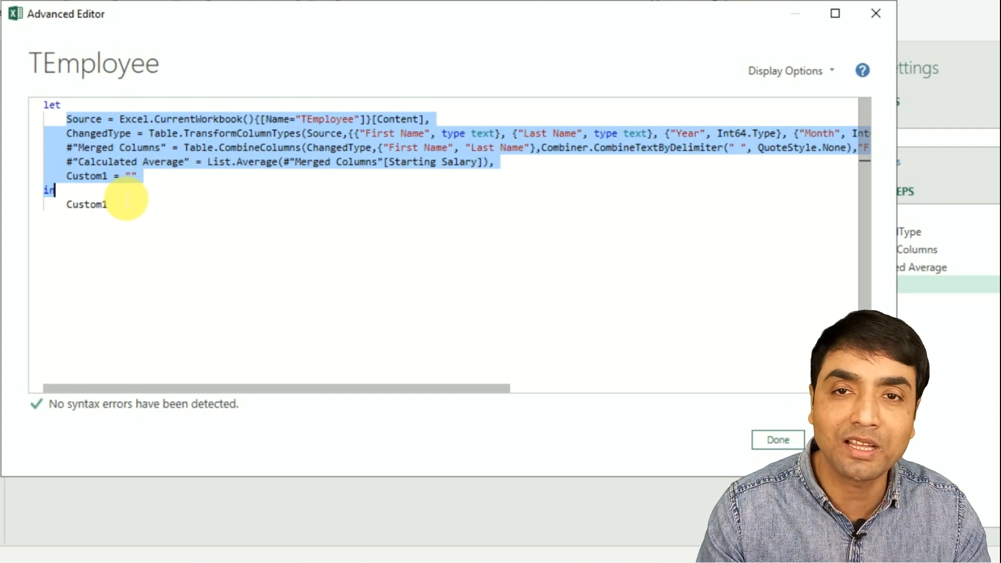
{"action": "left_click", "coordinate": [342, 181]}
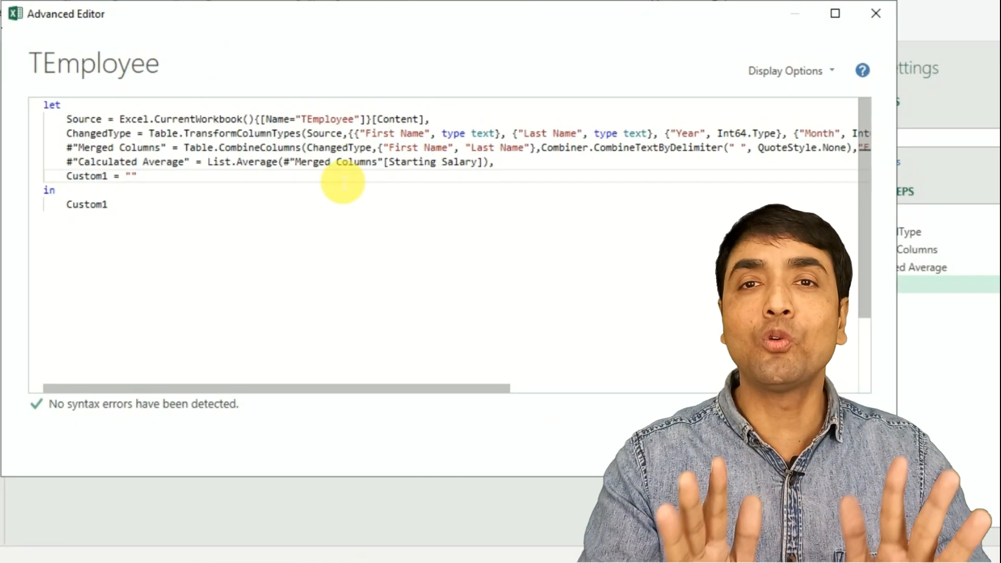